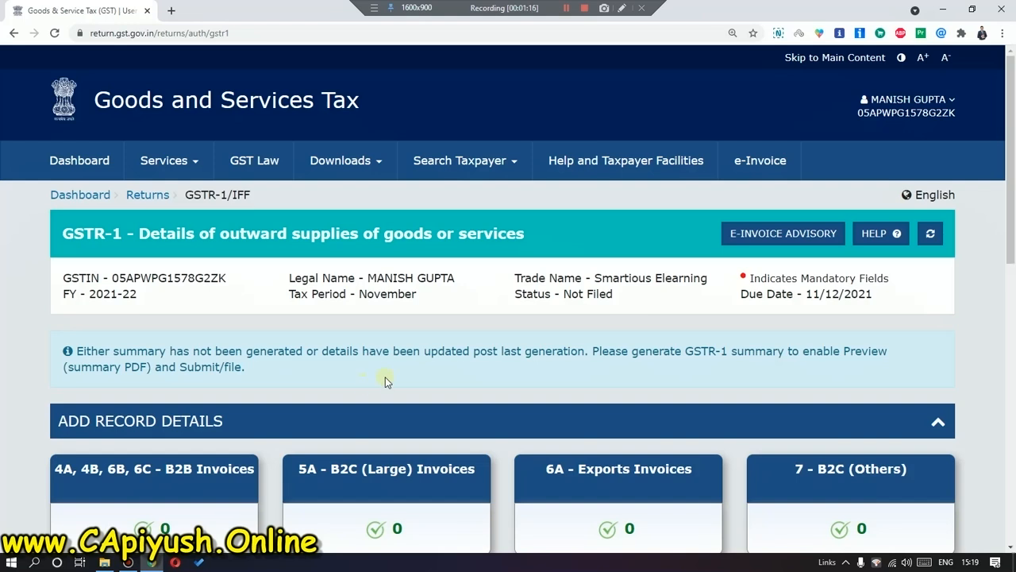
scroll(385, 377, down, 2)
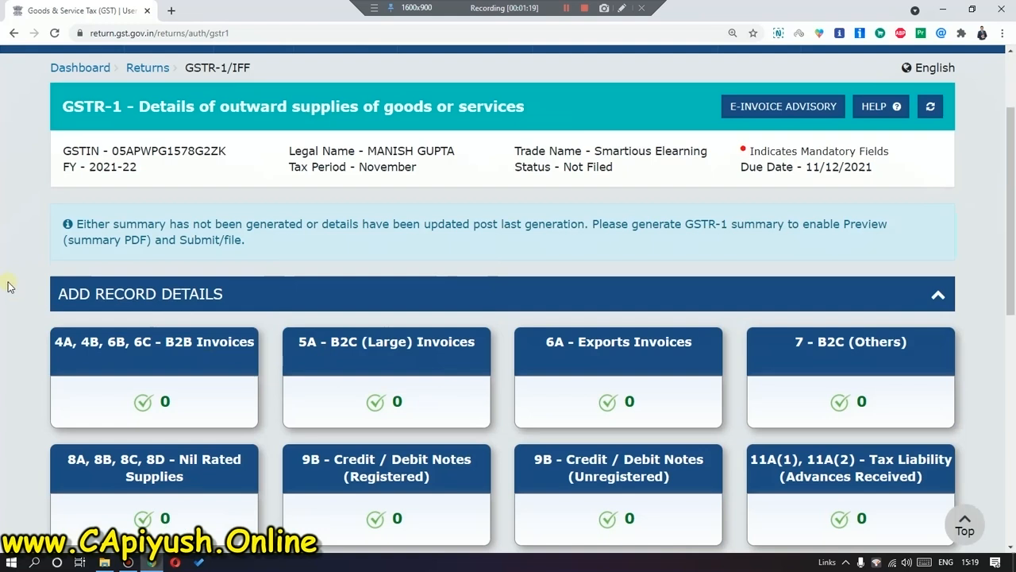
scroll(2, 373, down, 3)
scroll(482, 381, down, 1)
scroll(390, 368, up, 1)
scroll(810, 433, down, 5)
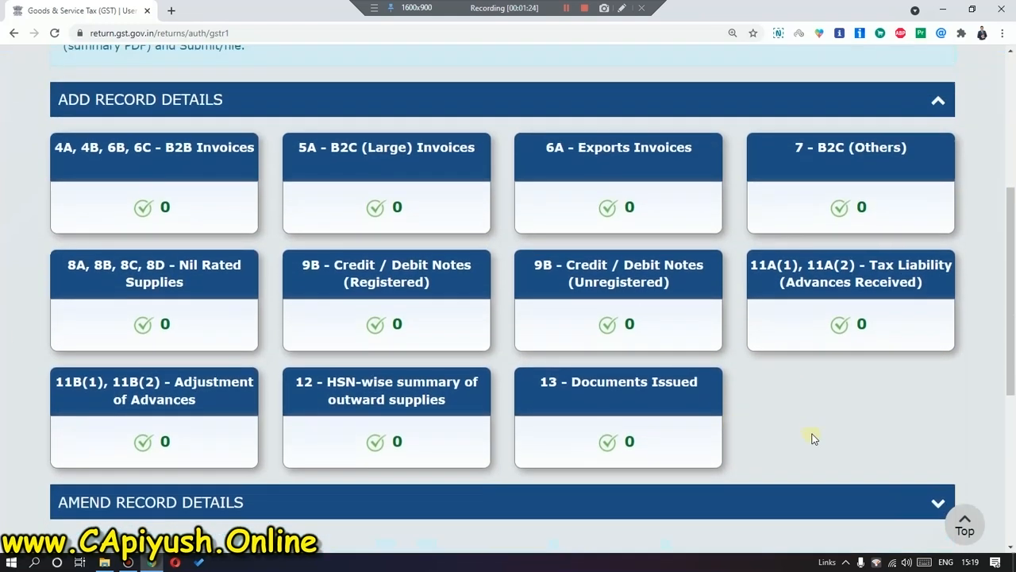
scroll(812, 433, up, 5)
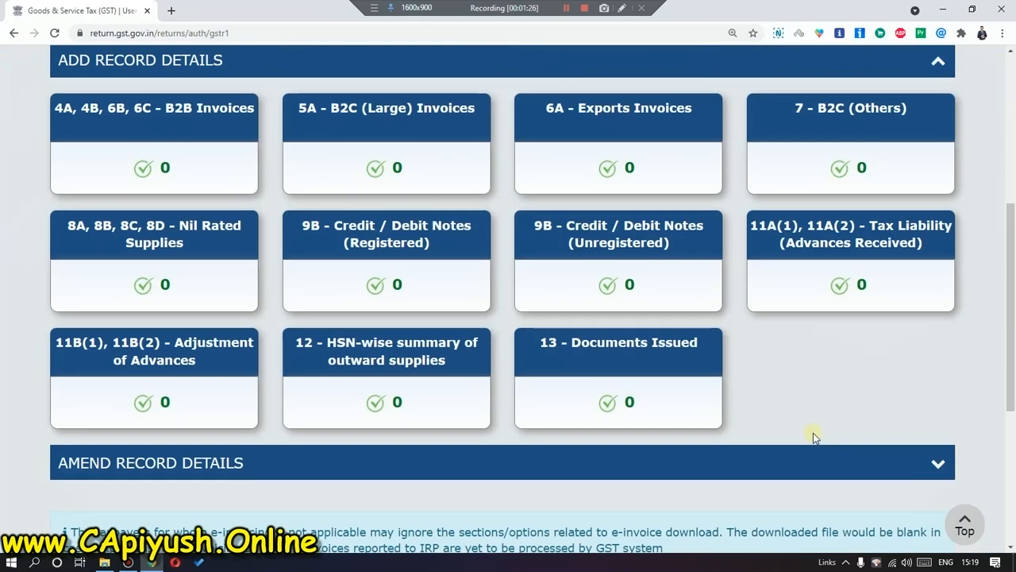
scroll(245, 254, up, 2)
scroll(324, 265, down, 2)
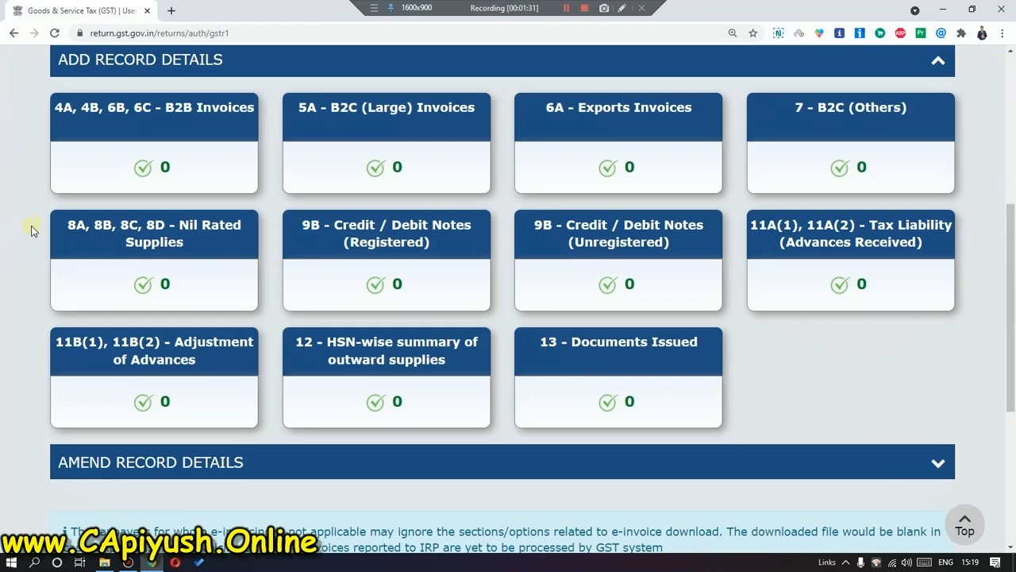
scroll(31, 230, up, 1)
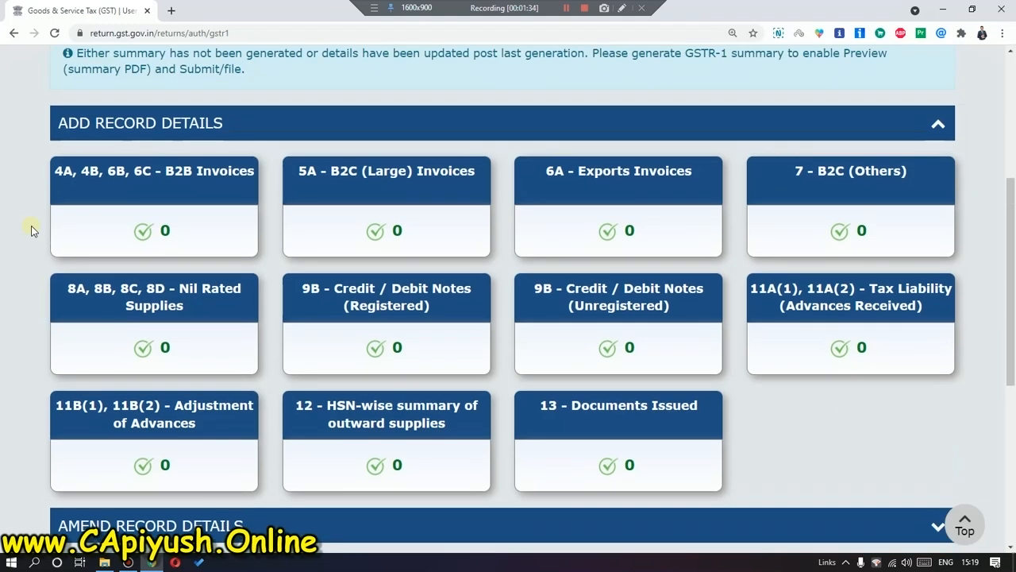
scroll(30, 230, down, 1)
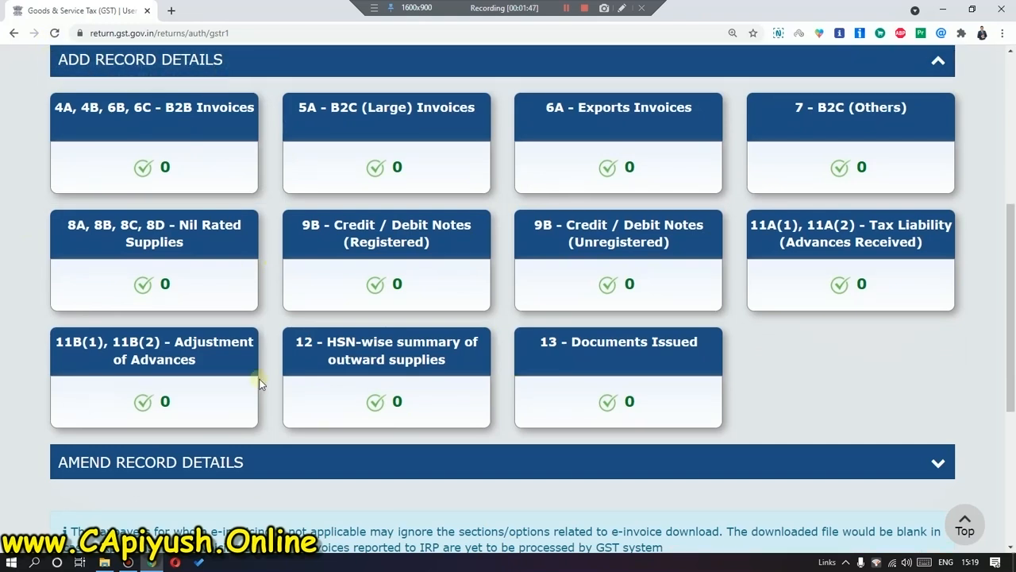
scroll(619, 364, down, 2)
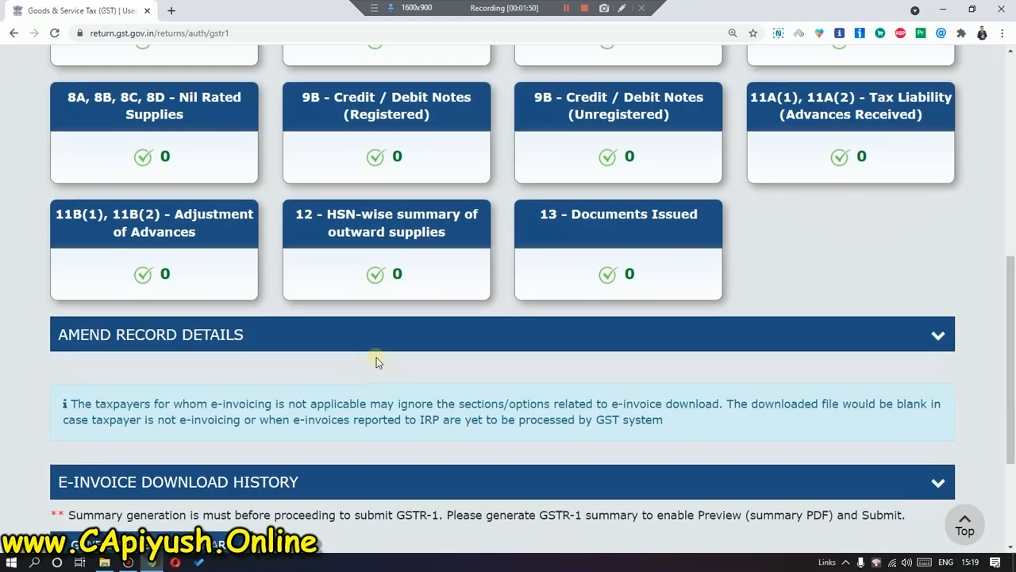
scroll(376, 358, down, 2)
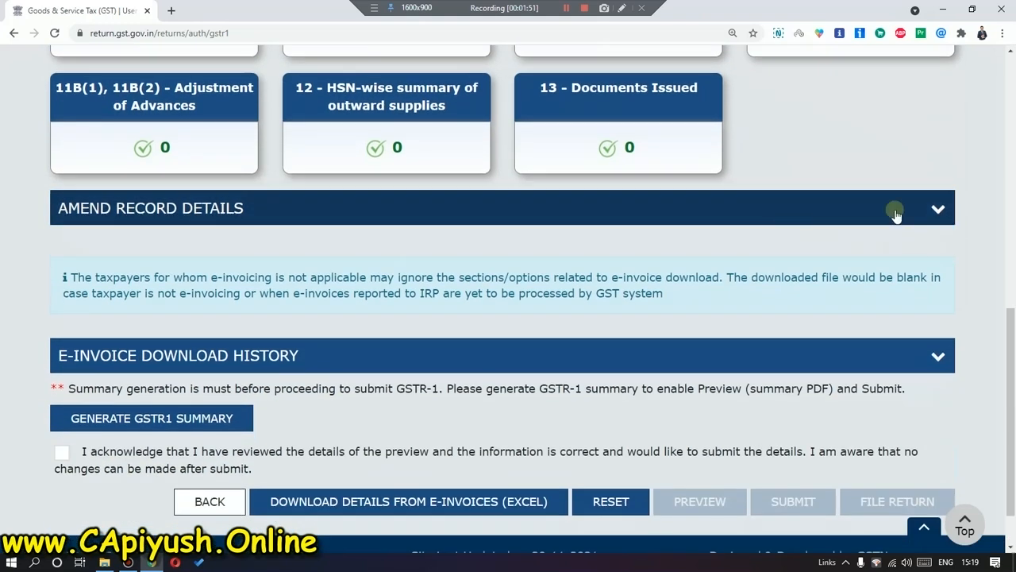
click(696, 202)
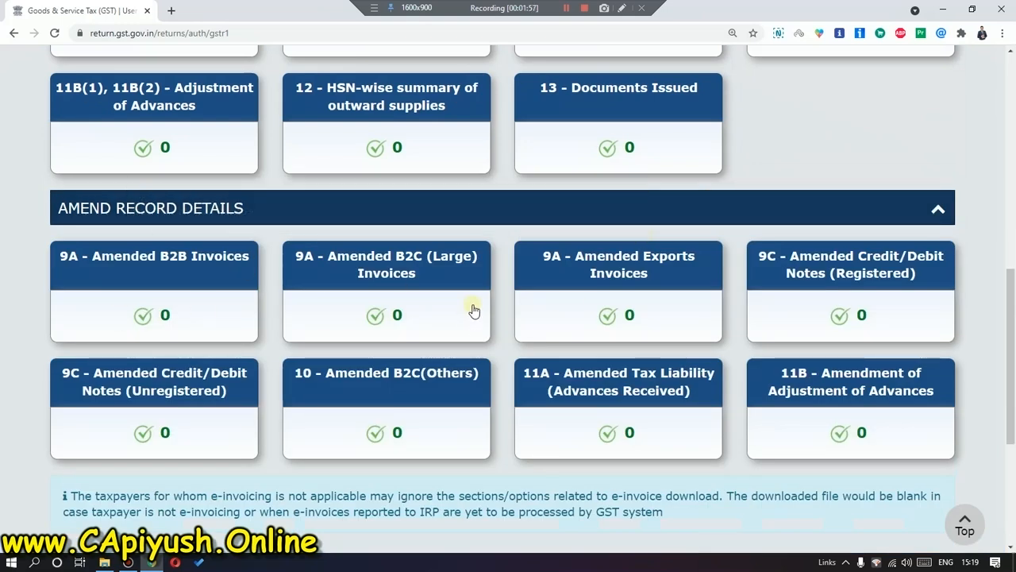
click(474, 218)
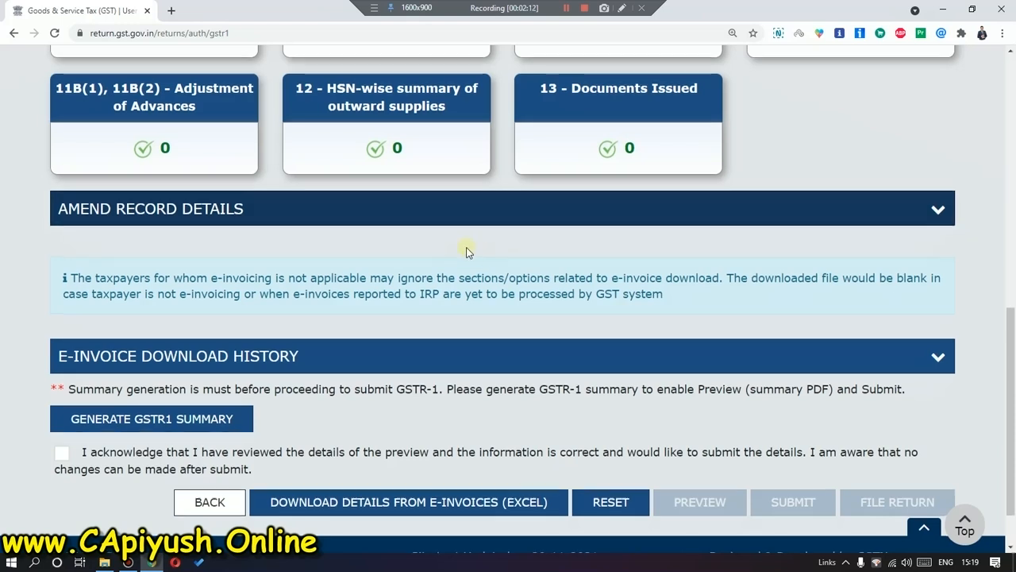
scroll(460, 238, up, 3)
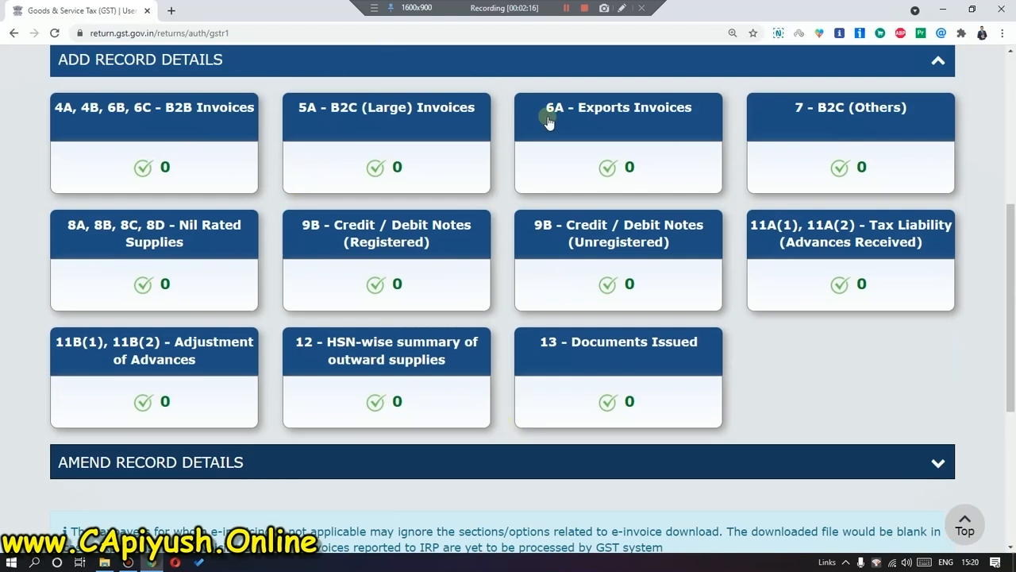
scroll(498, 459, down, 2)
click(473, 341)
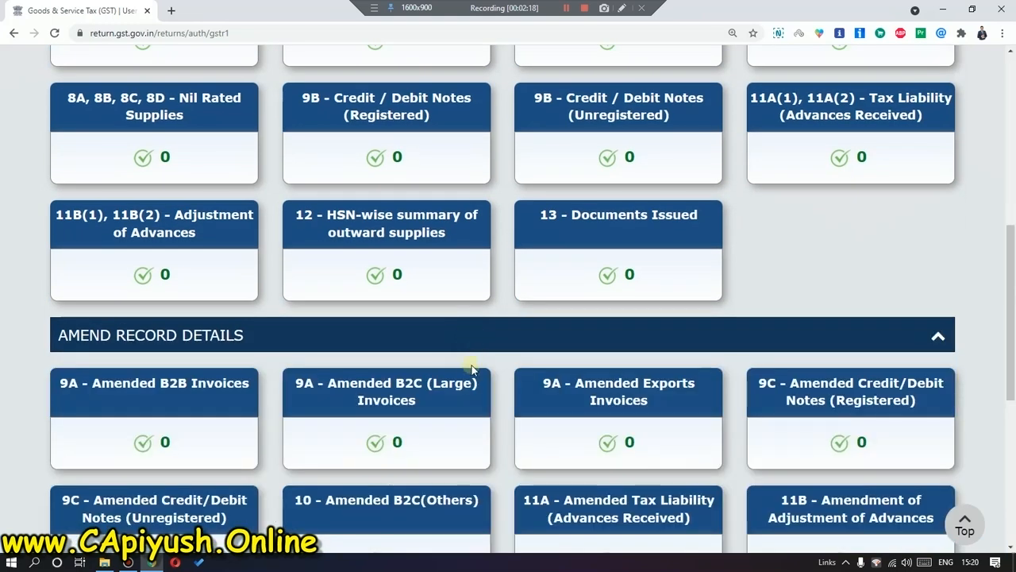
scroll(470, 391, down, 2)
scroll(476, 357, up, 1)
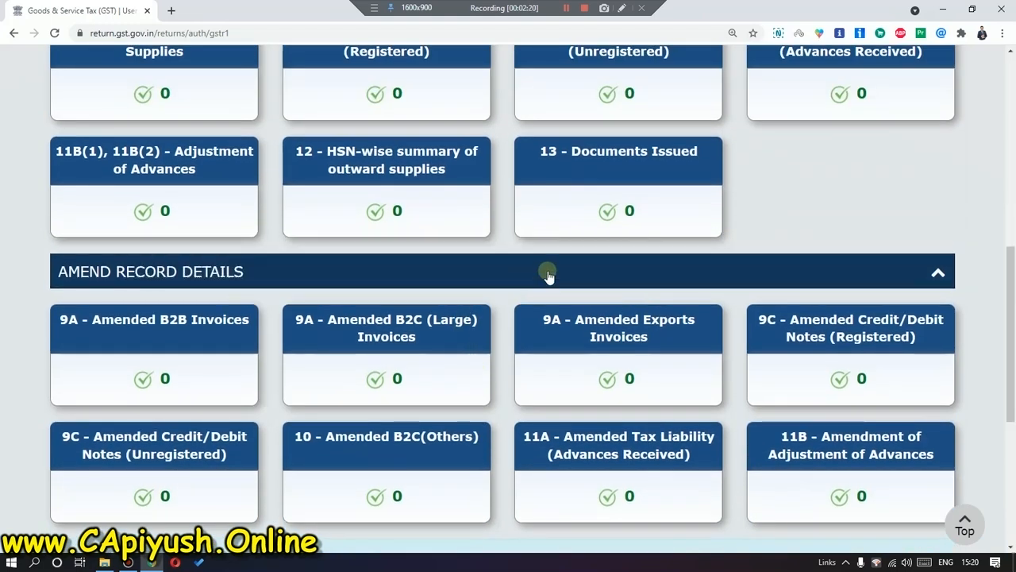
click(561, 263)
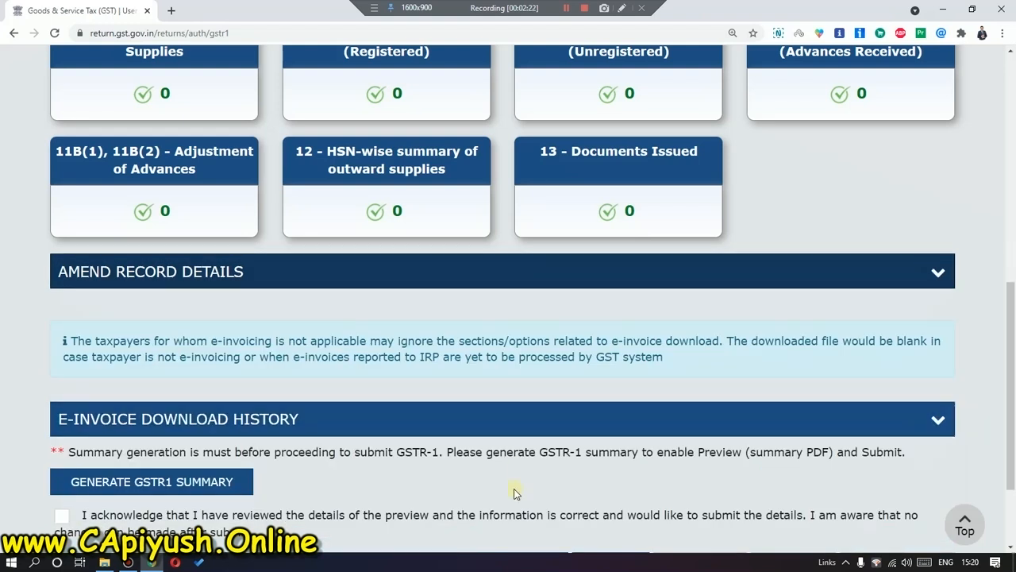
scroll(514, 491, up, 4)
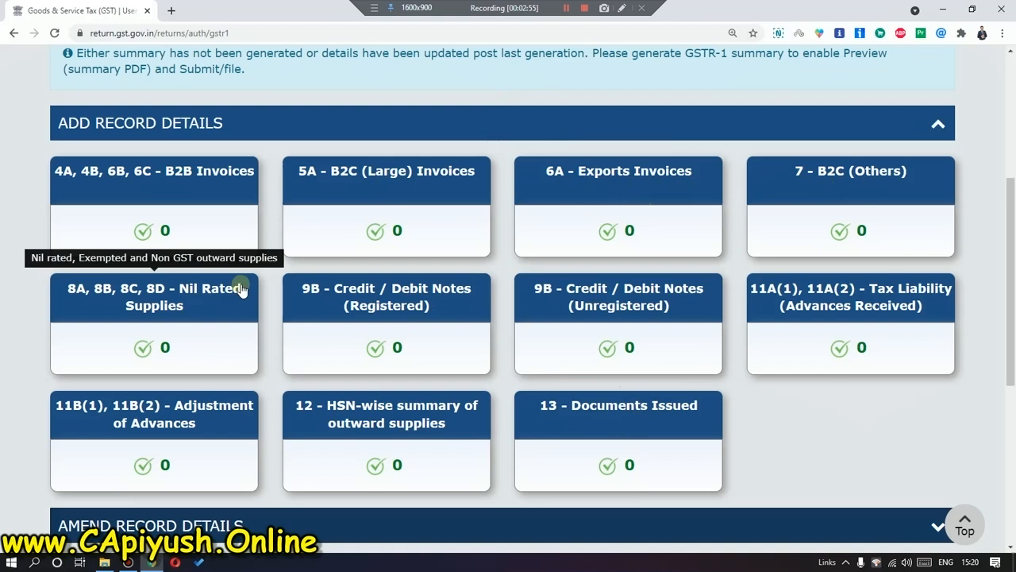
Open the November GSTR-1's 4A, 4B, 6B, 6C B2B Invoices table, which has no records yet.
click(222, 222)
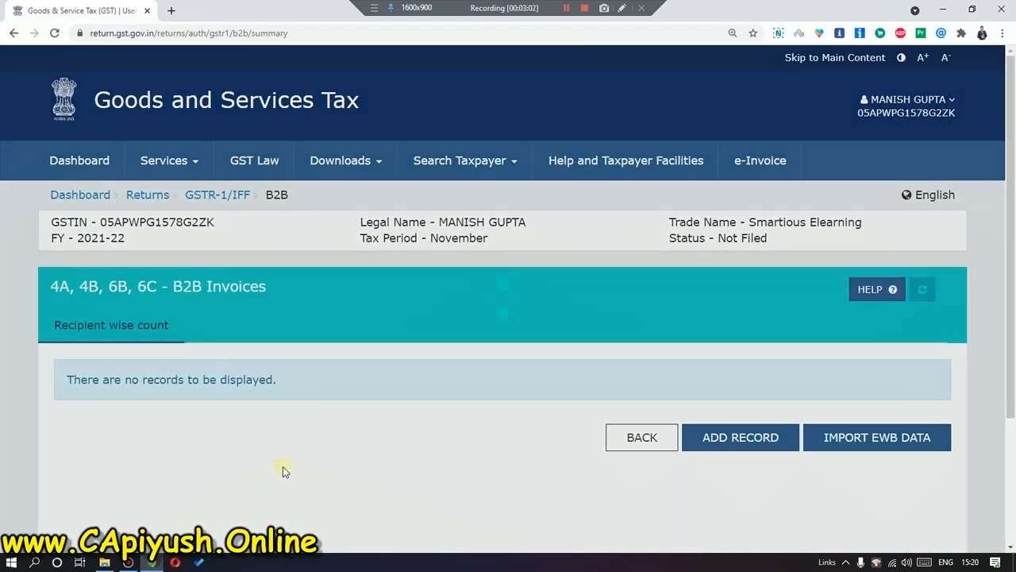
Start a new B2B invoice, then return to the B2B invoice summary.
scroll(283, 466, down, 1)
click(754, 380)
scroll(191, 381, down, 1)
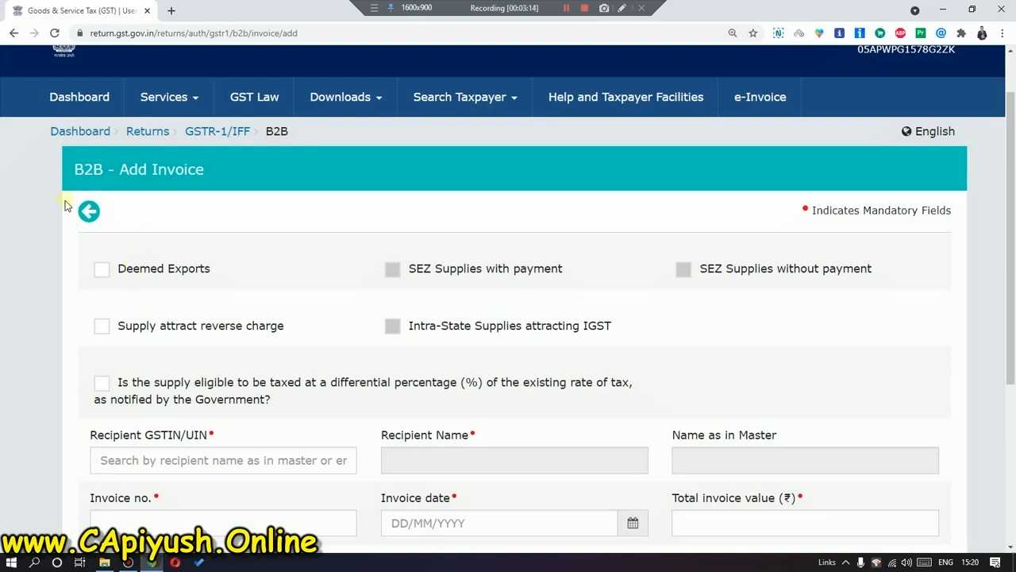
click(89, 211)
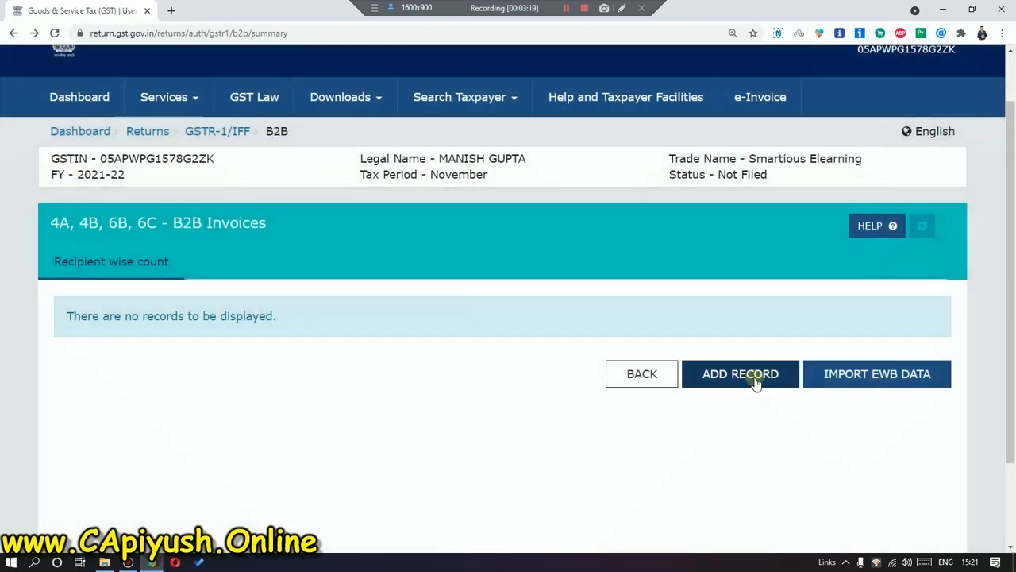
Reopen the blank B2B Add Invoice form and look over its recipient, invoice and POS fields.
click(755, 385)
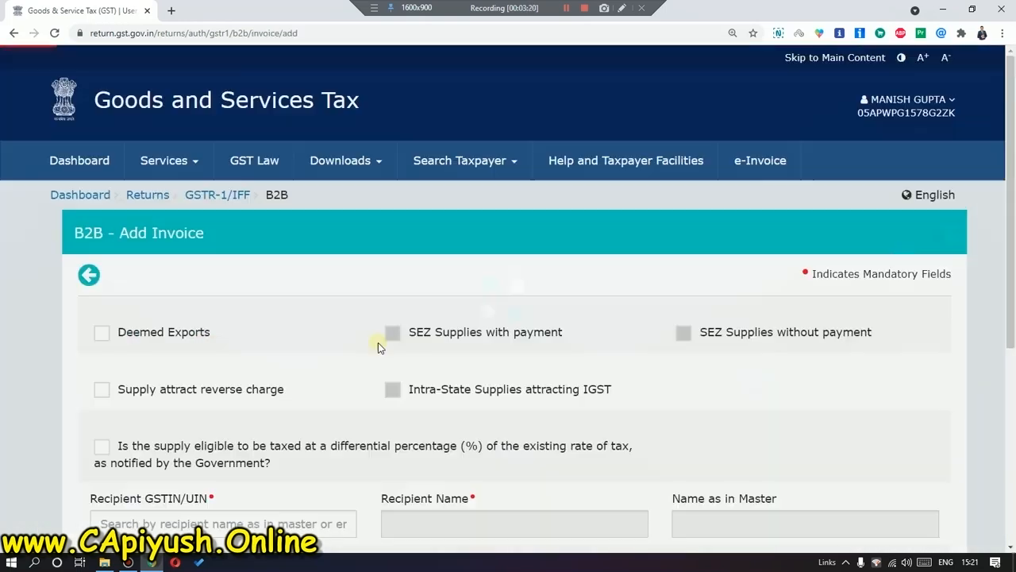
scroll(541, 385, down, 5)
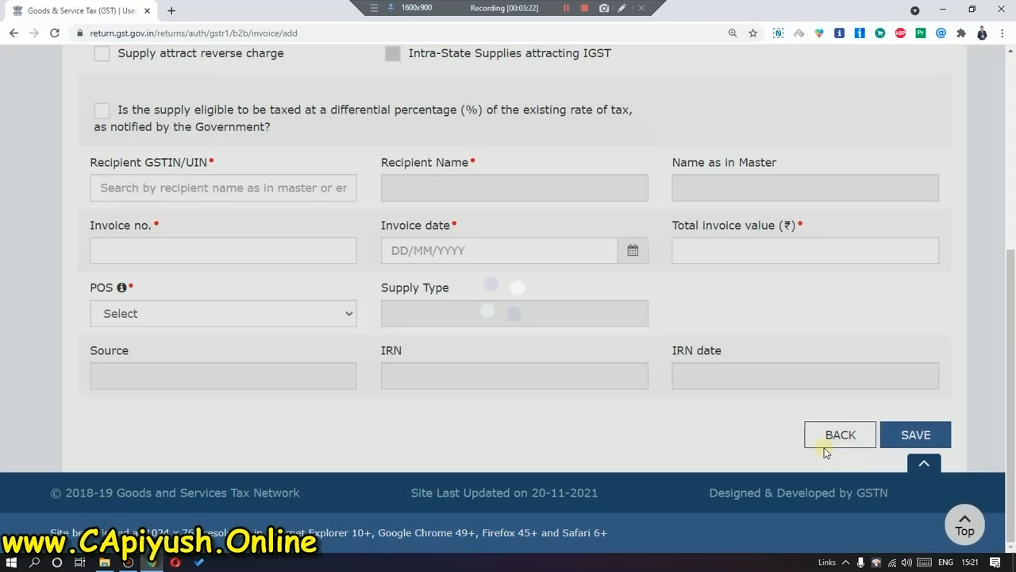
scroll(323, 359, up, 5)
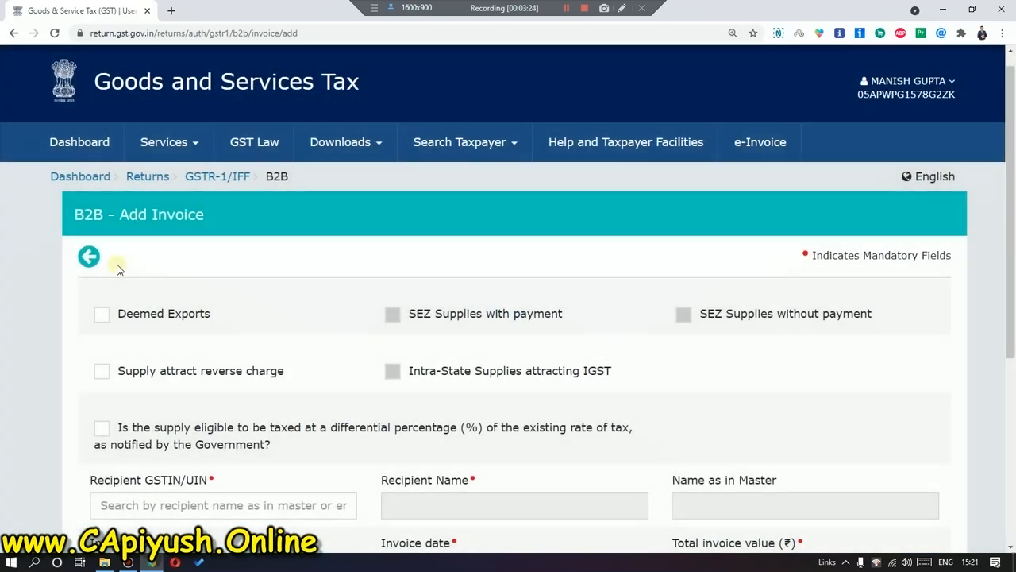
scroll(238, 345, down, 3)
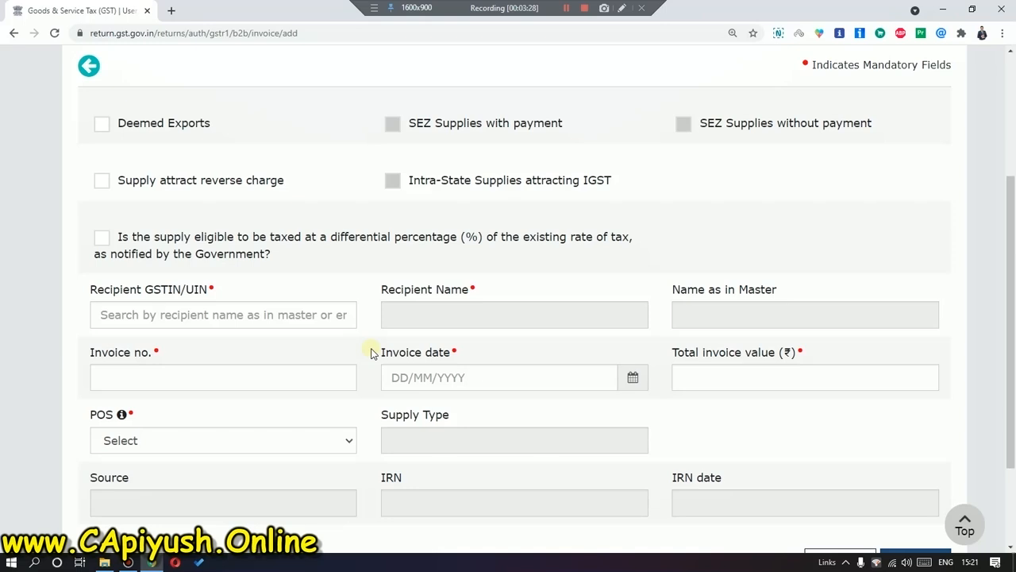
scroll(372, 353, down, 2)
scroll(371, 349, up, 1)
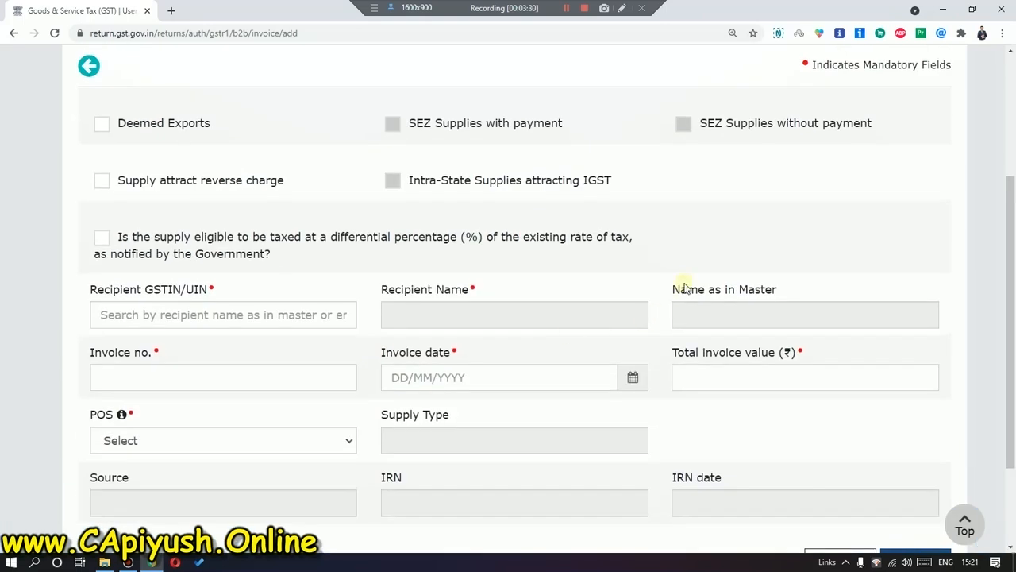
drag(674, 292, 778, 292)
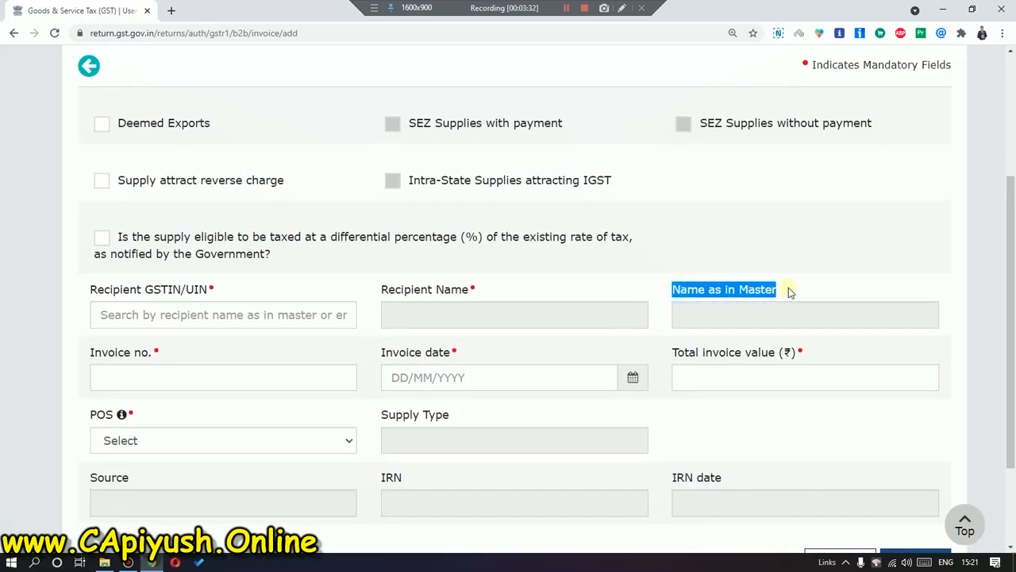
click(792, 291)
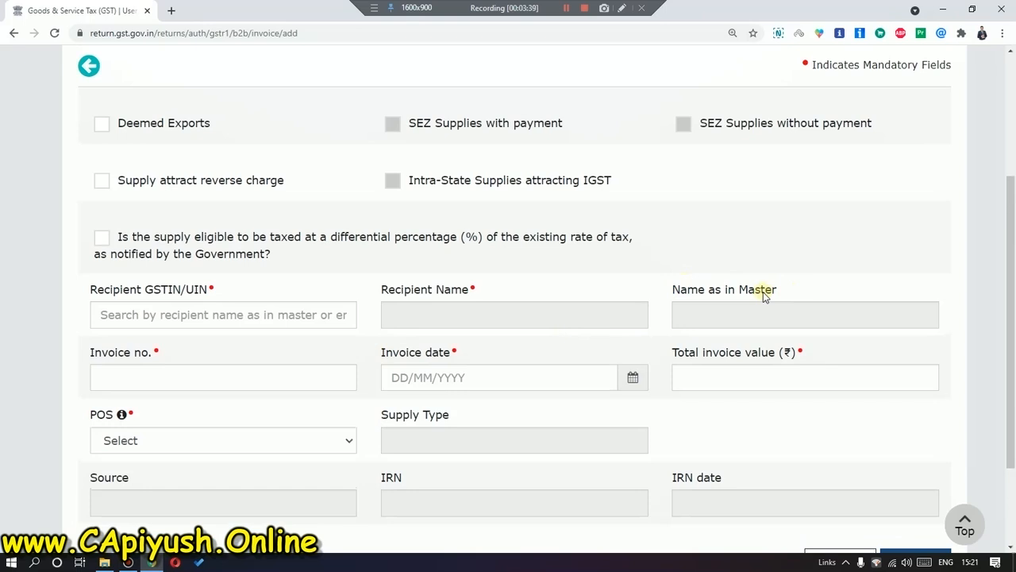
Paste the recipient's GSTIN, auto-filling POS 05-Uttarakhand, and open the Add Supplier/Recipient Master dialog.
click(225, 315)
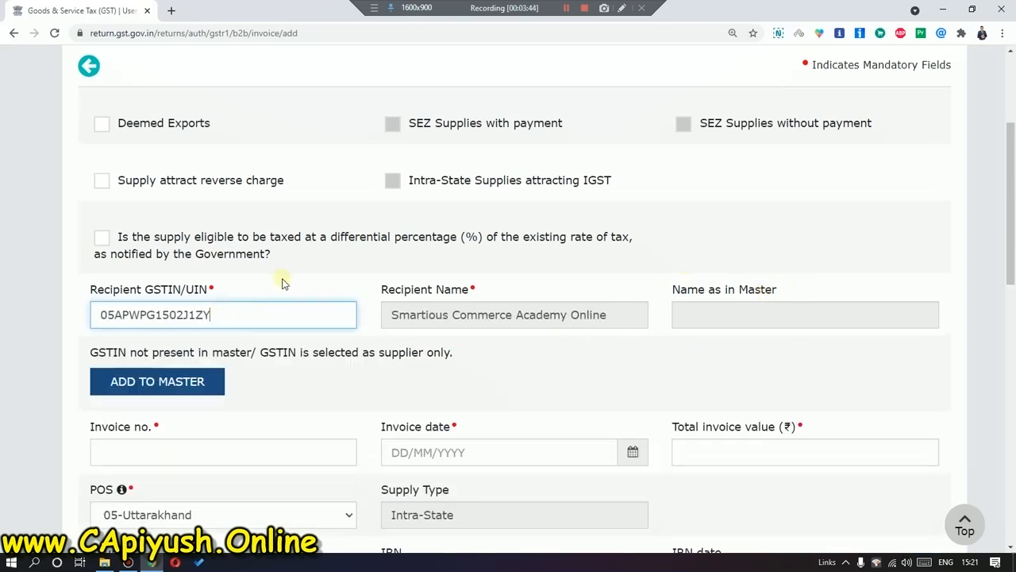
click(604, 338)
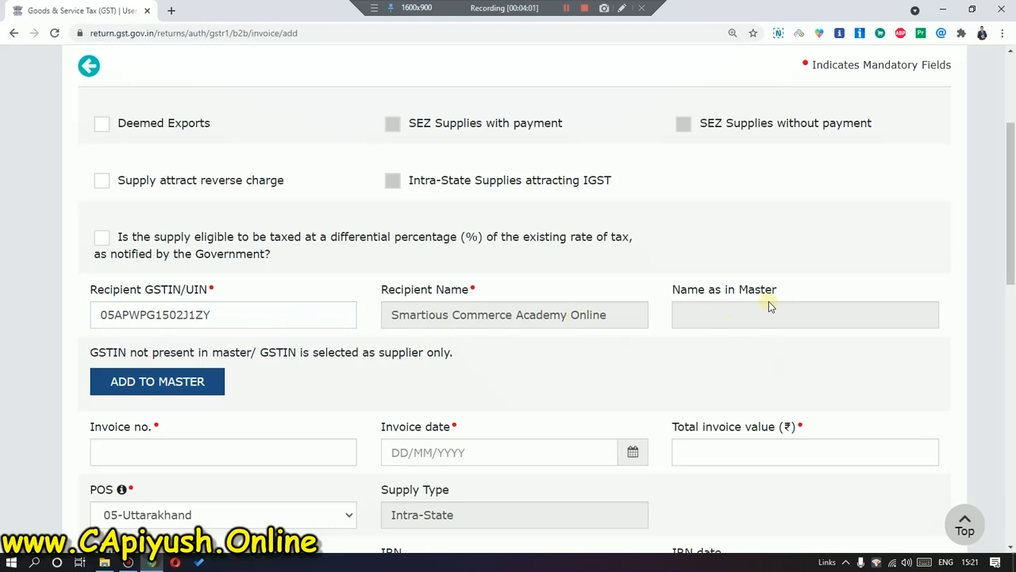
click(198, 382)
click(204, 247)
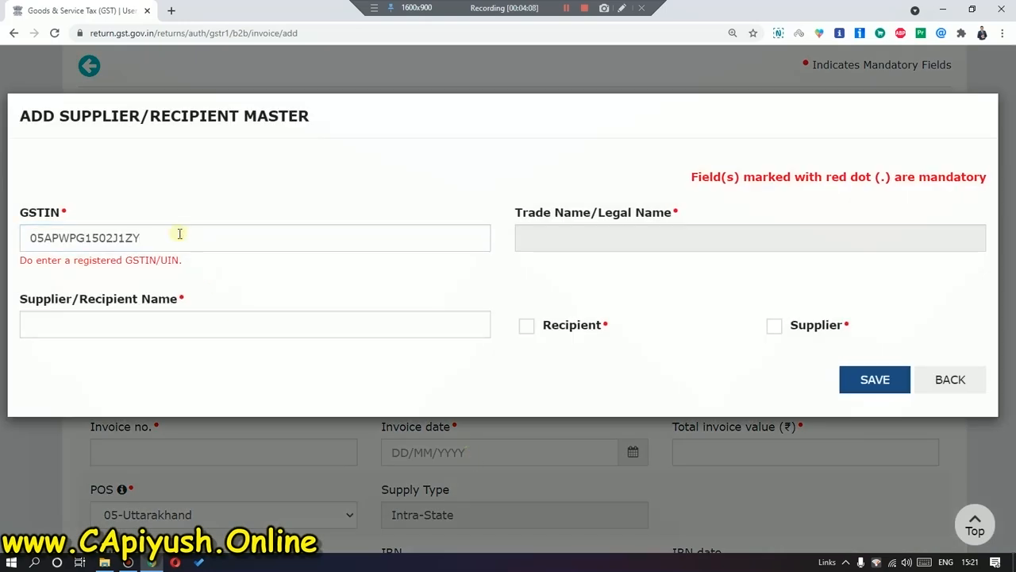
In the master dialog, enter the recipient's name and tick Recipient, then close it without saving.
double_click(181, 232)
click(188, 232)
click(233, 273)
click(288, 324)
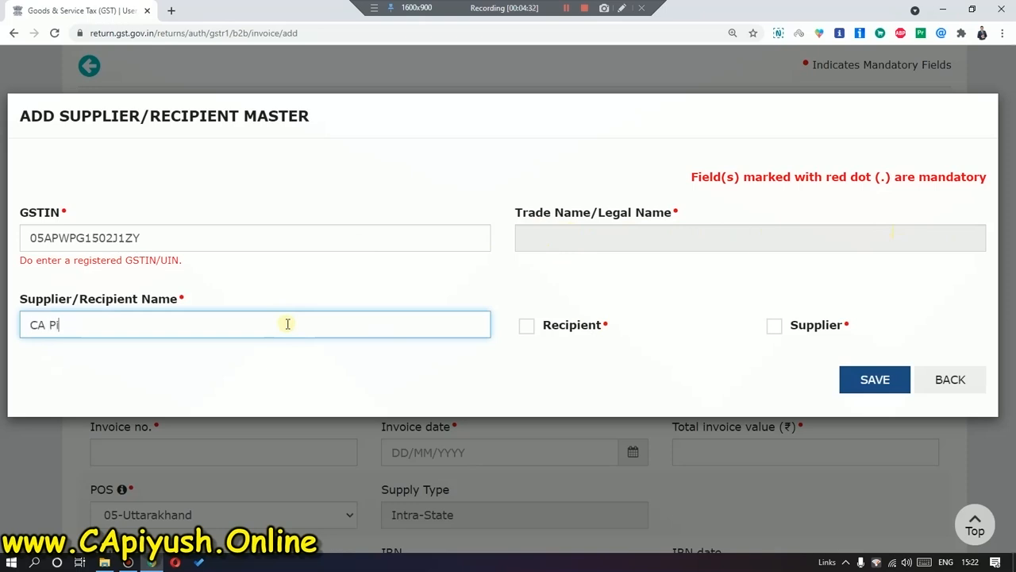
text(pta)
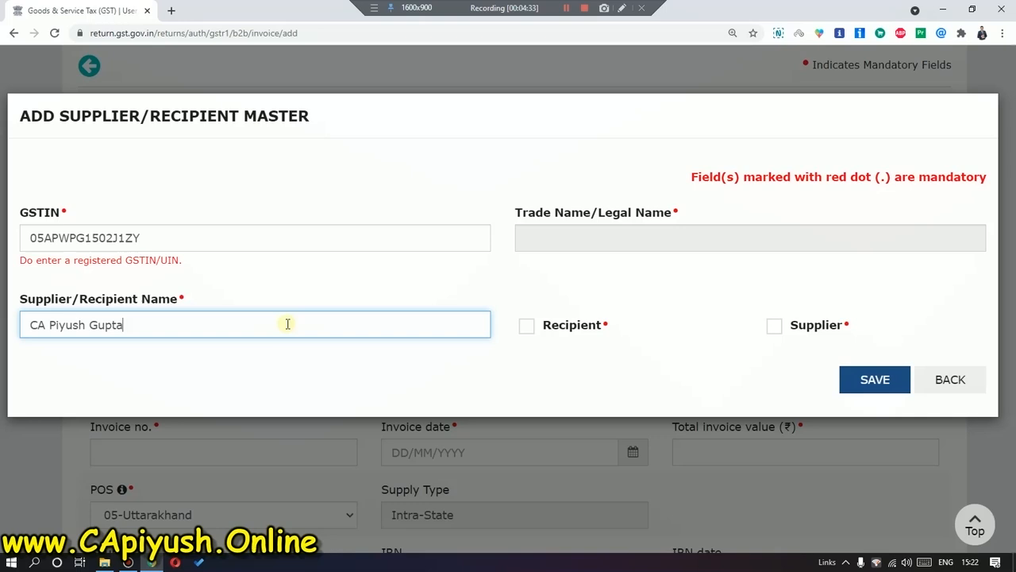
click(547, 327)
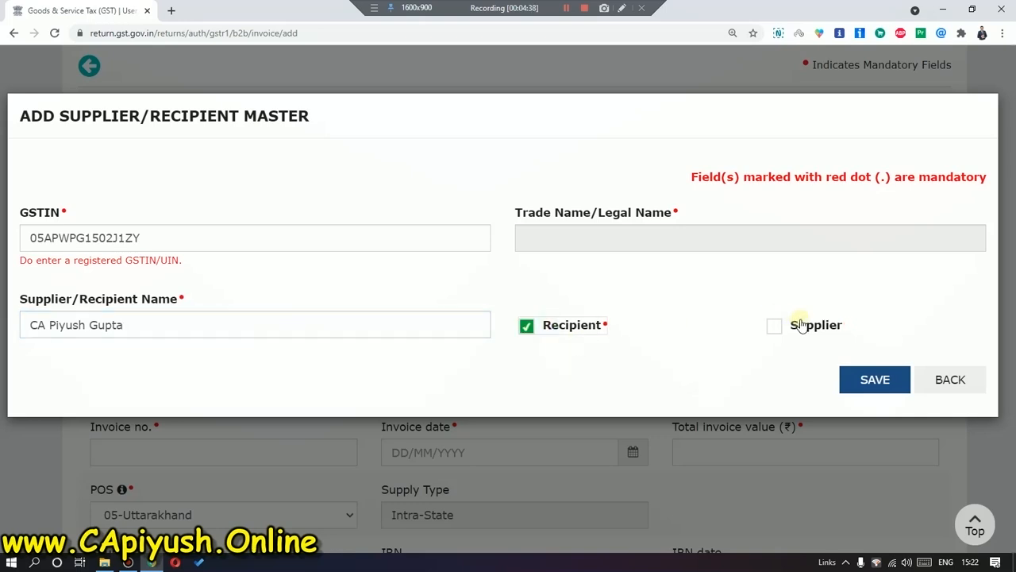
click(937, 380)
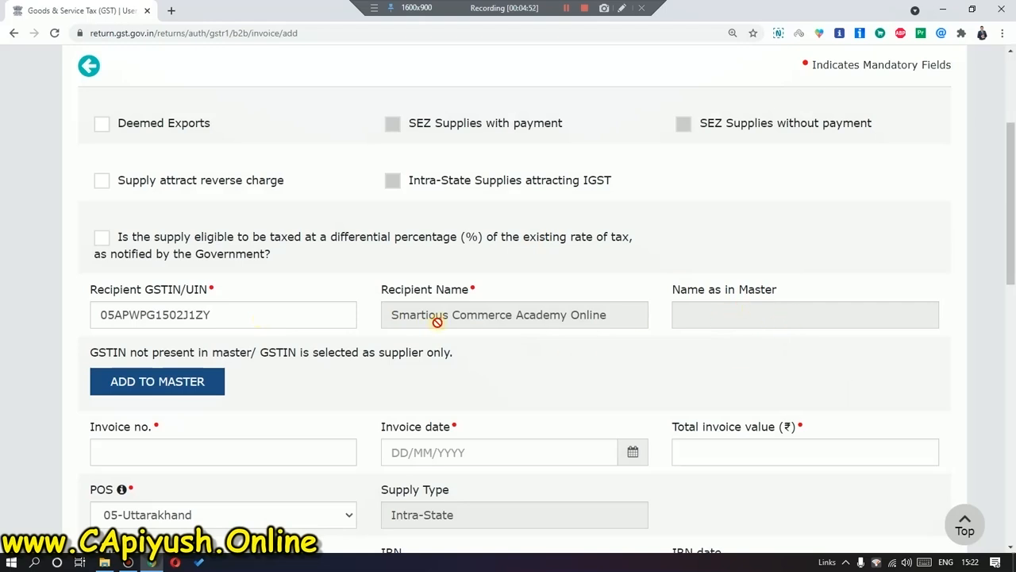
Abandon the B2B invoice form and go back through the B2B summary to the November GSTR-1 page.
scroll(397, 376, down, 3)
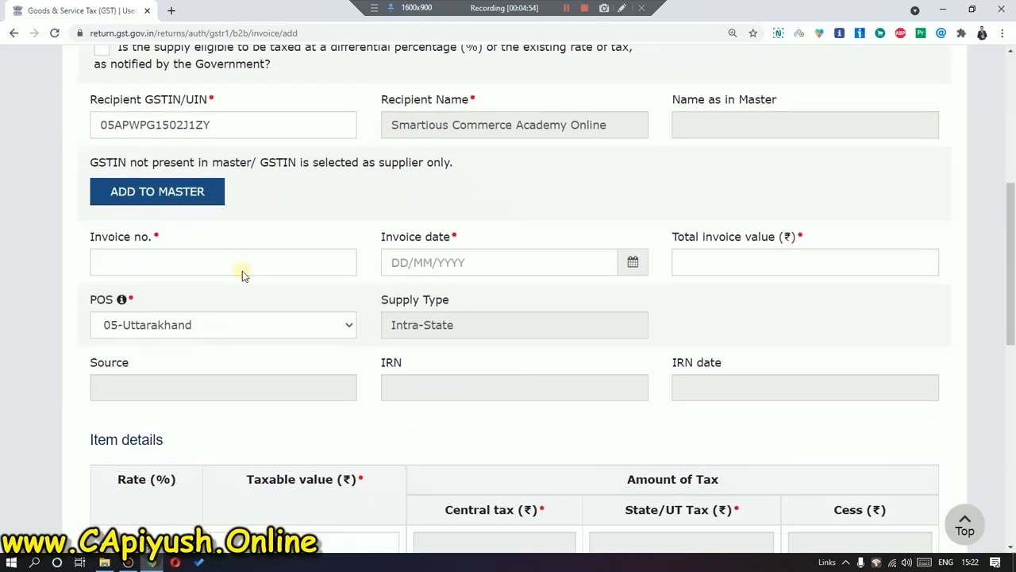
scroll(444, 450, down, 7)
scroll(664, 431, up, 11)
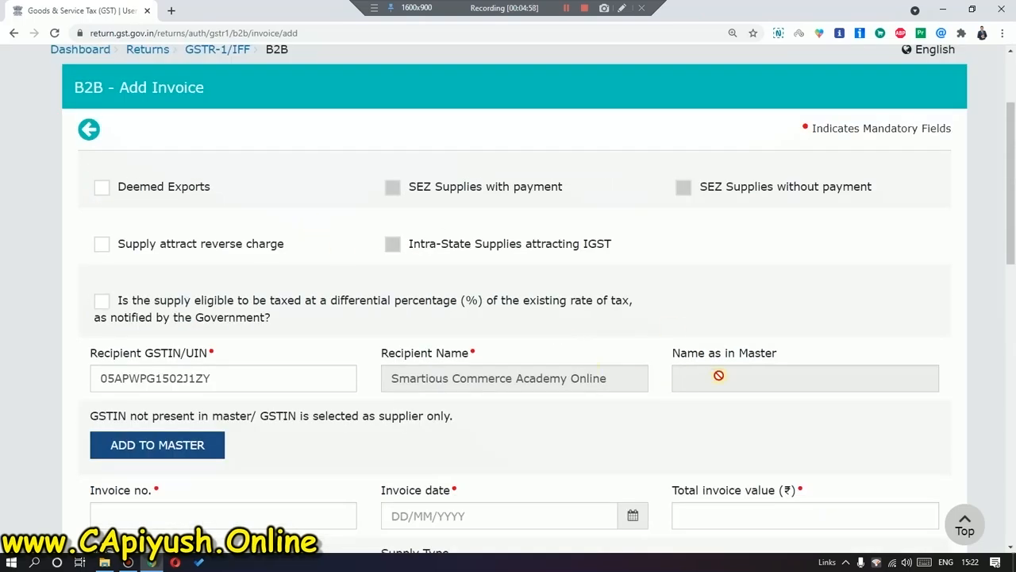
click(88, 130)
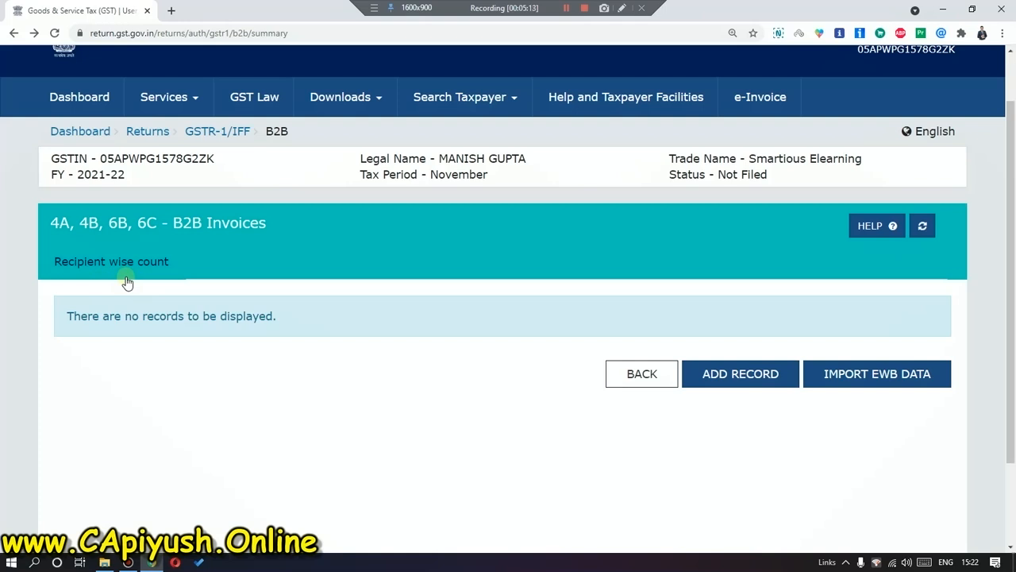
scroll(127, 281, up, 1)
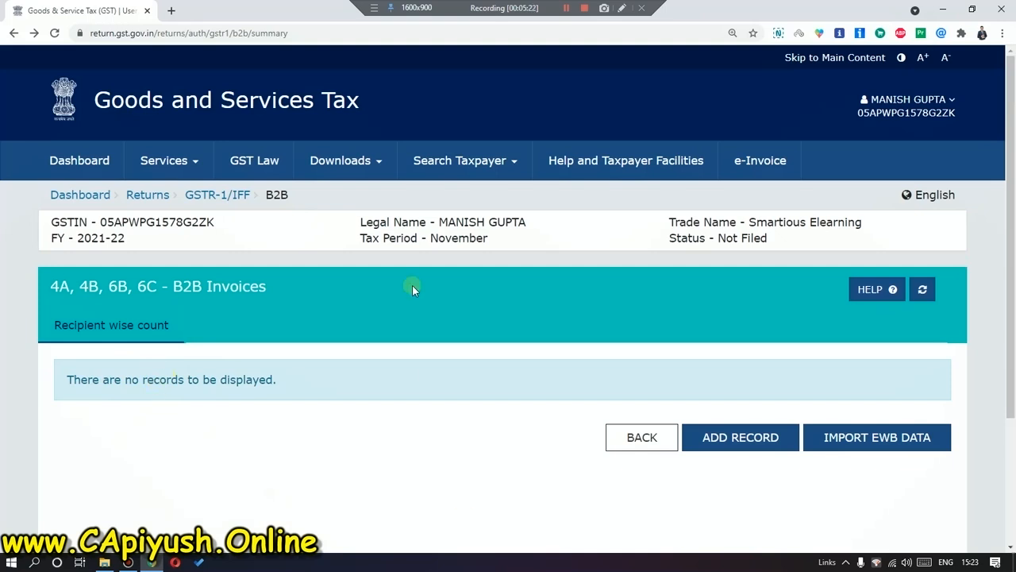
click(646, 433)
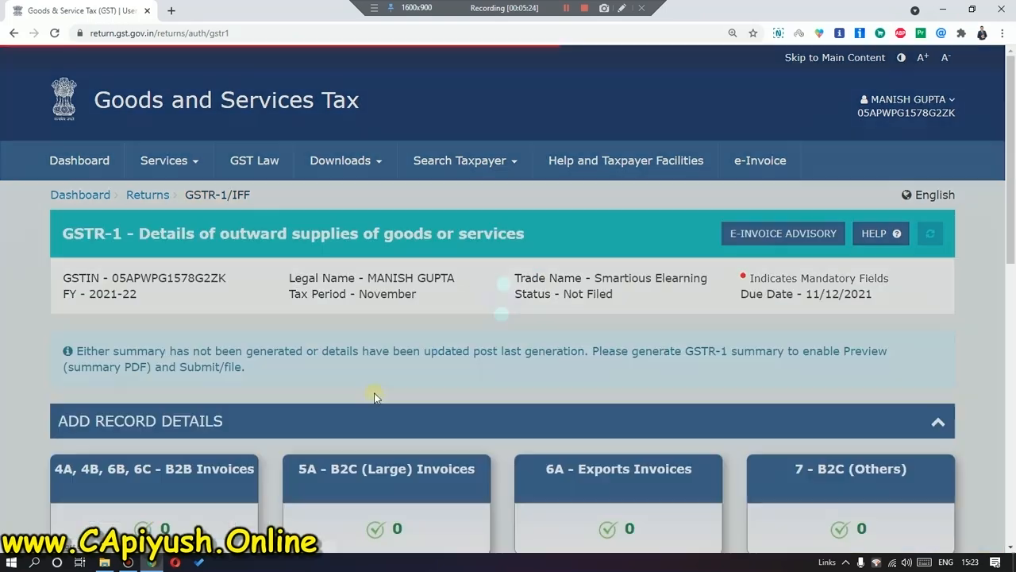
scroll(403, 381, down, 2)
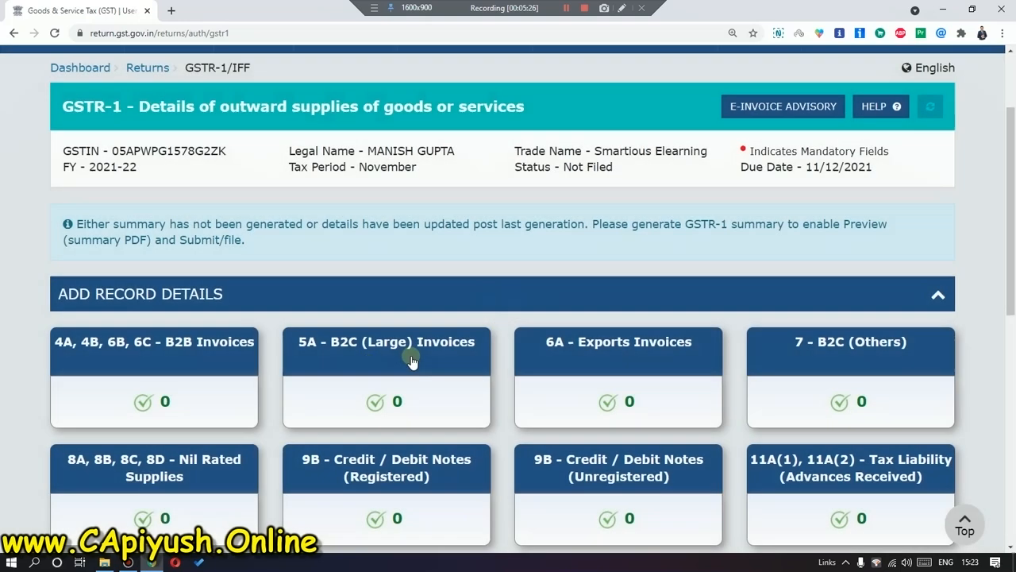
Open the empty 5A B2C (Large) Invoices table, view its blank add-invoice form, then leave it.
scroll(412, 361, down, 1)
click(397, 286)
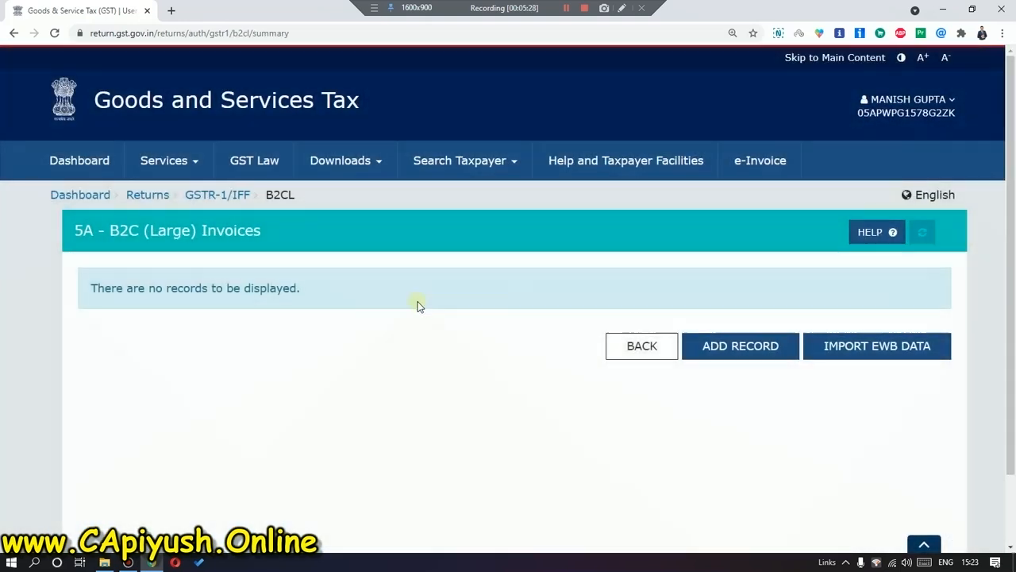
click(763, 333)
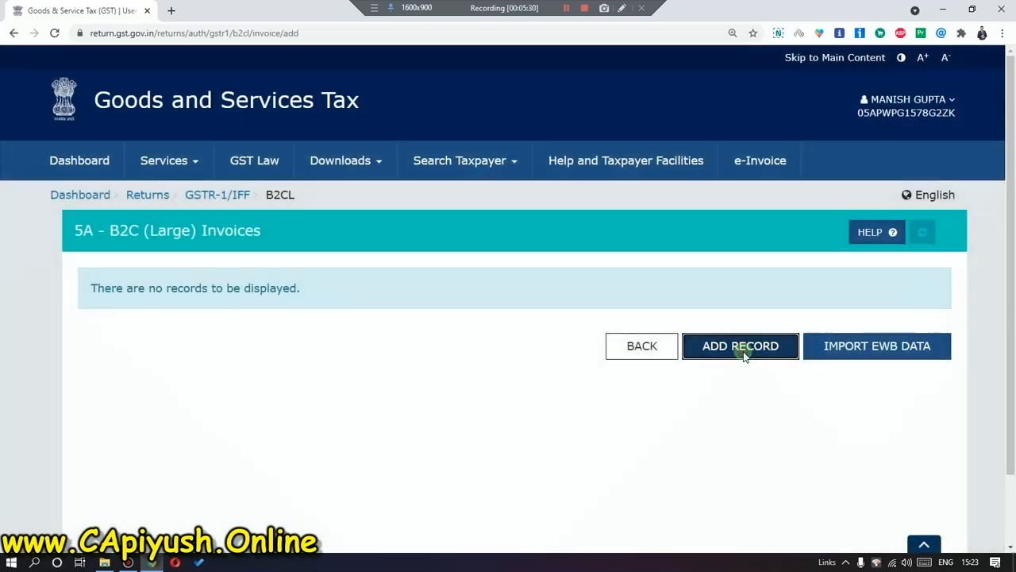
scroll(493, 367, down, 2)
scroll(373, 308, down, 1)
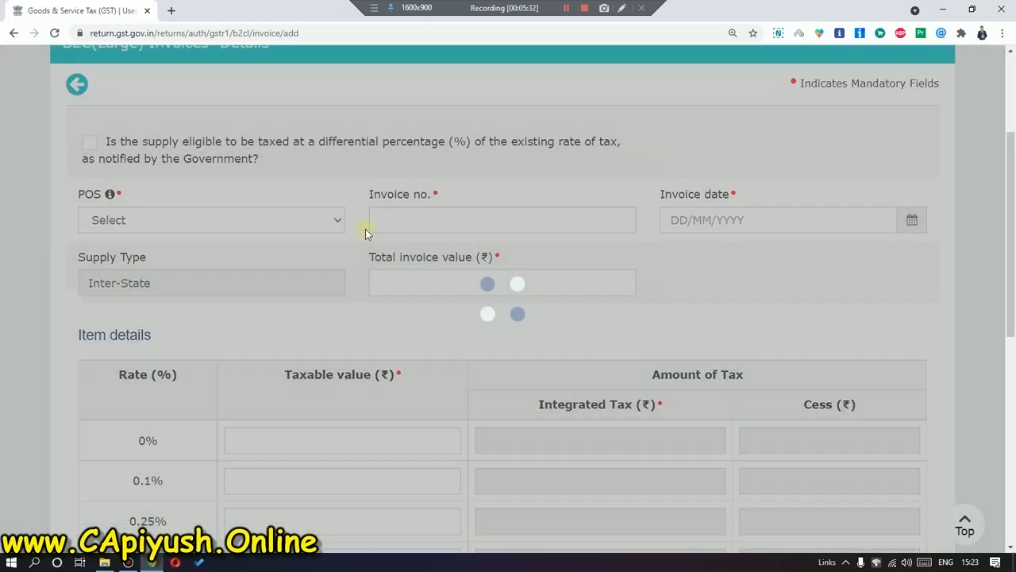
scroll(703, 190, down, 6)
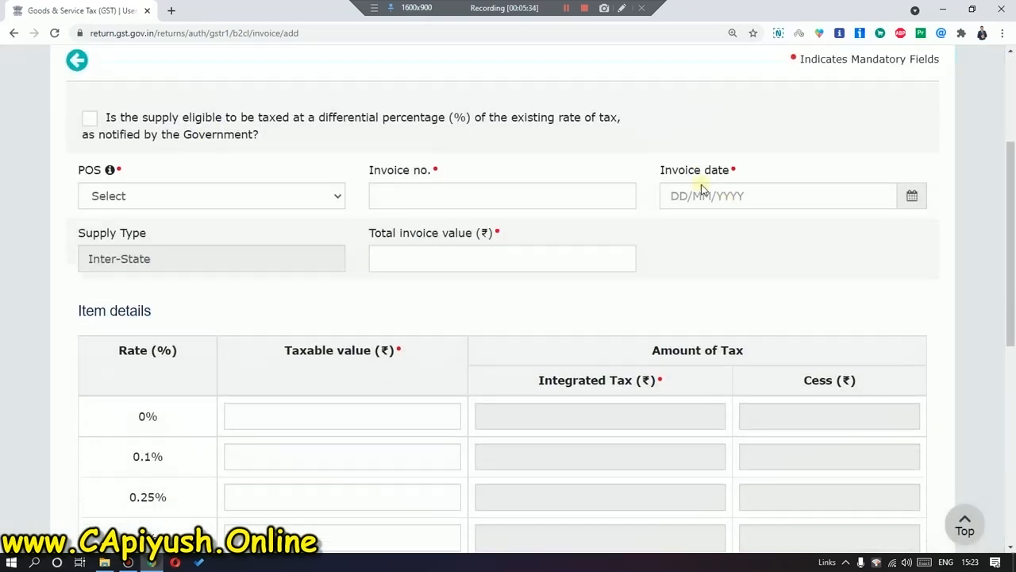
click(829, 437)
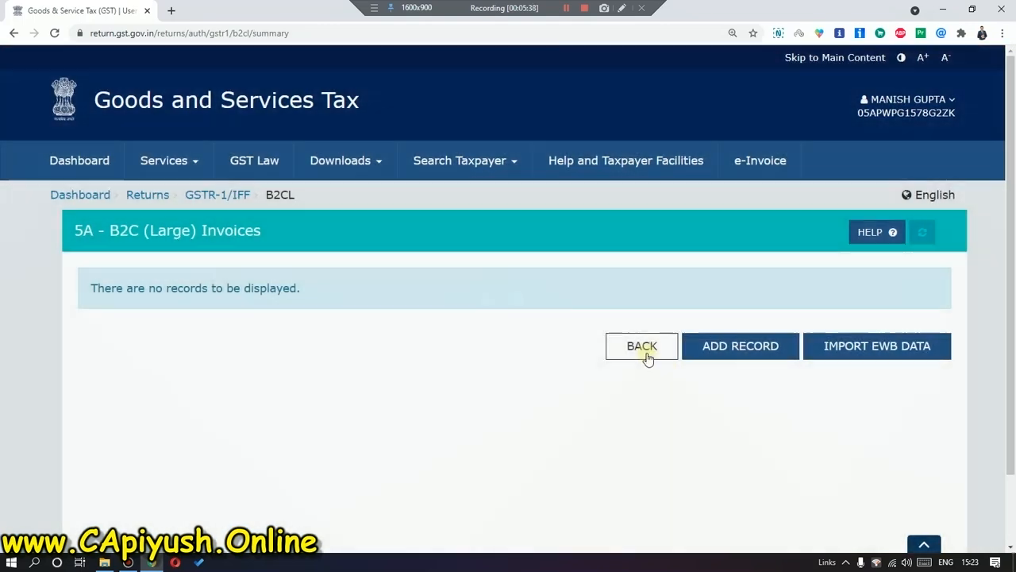
Return to the November GSTR-1 page and check that every record tile shows 0 entries.
click(653, 361)
scroll(514, 440, down, 3)
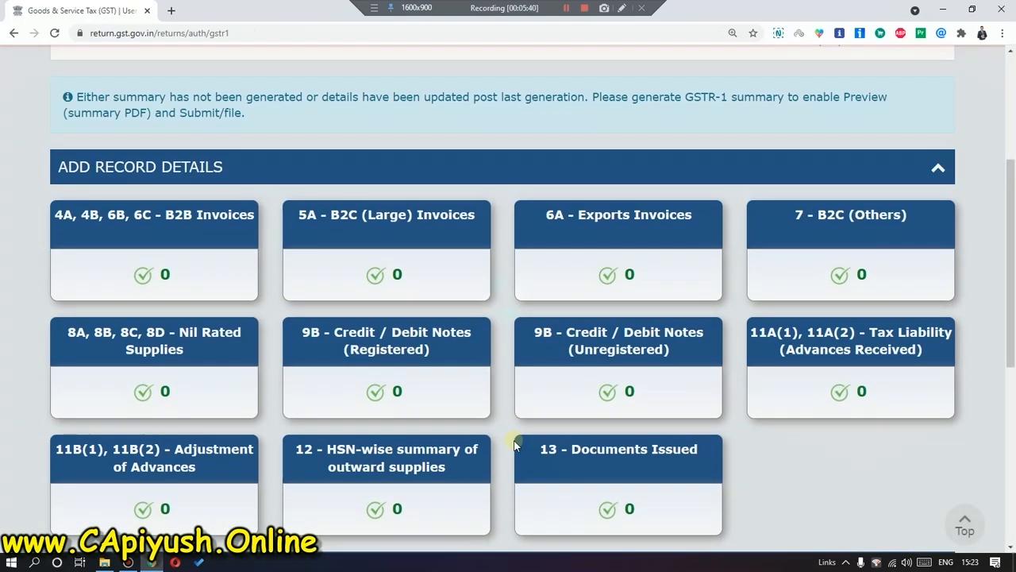
scroll(343, 377, down, 5)
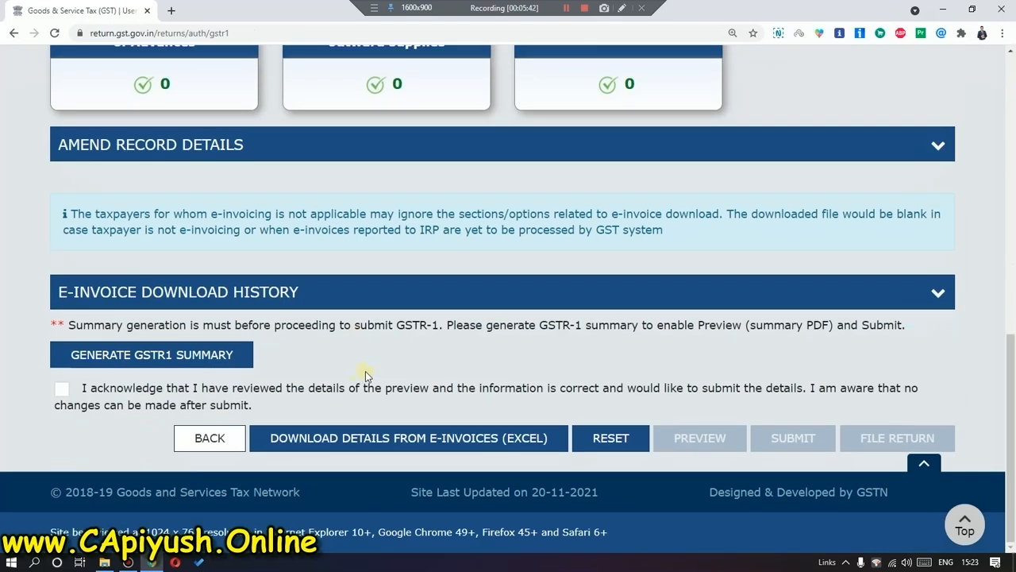
scroll(393, 359, up, 1)
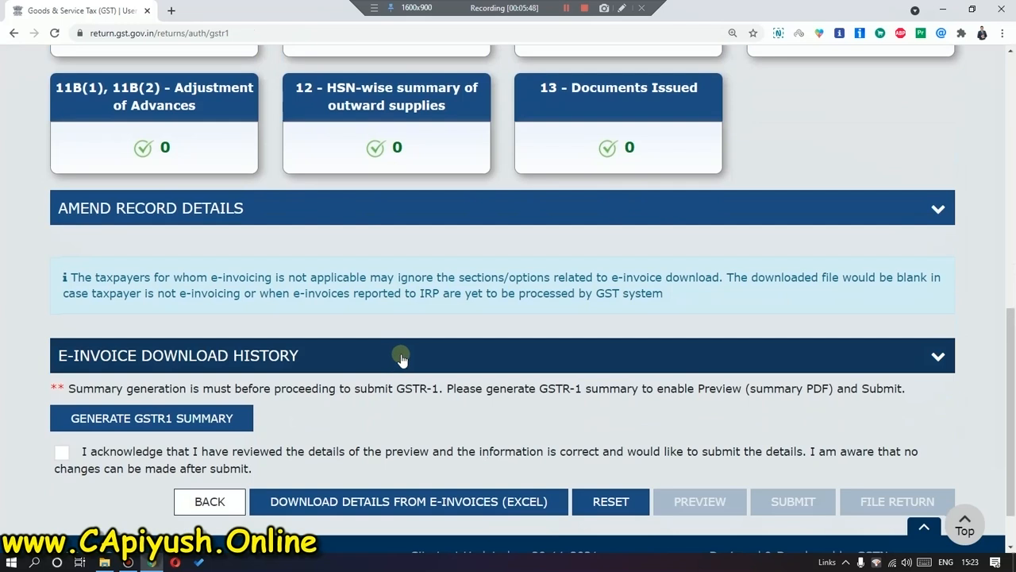
scroll(364, 337, up, 8)
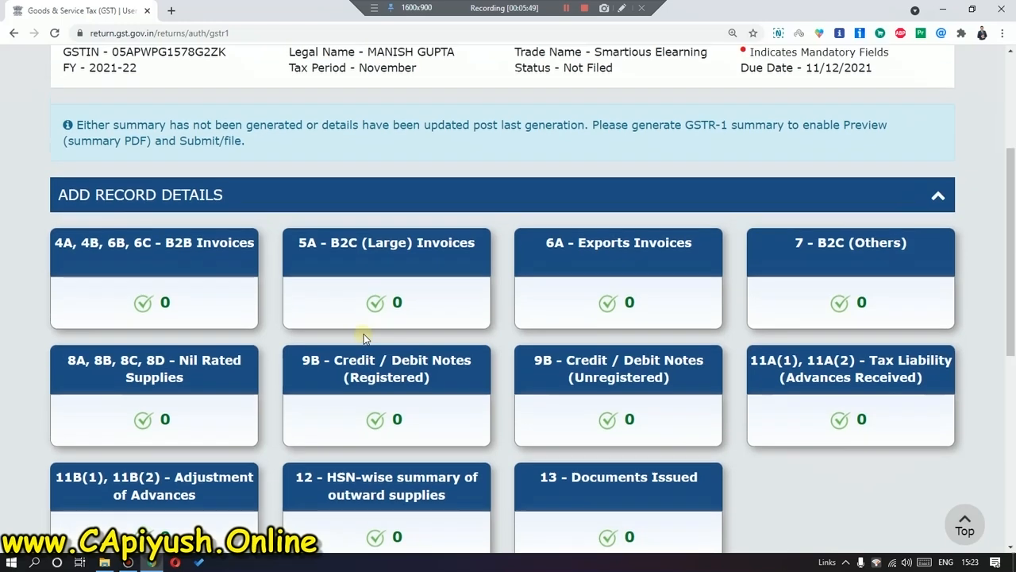
scroll(167, 320, down, 2)
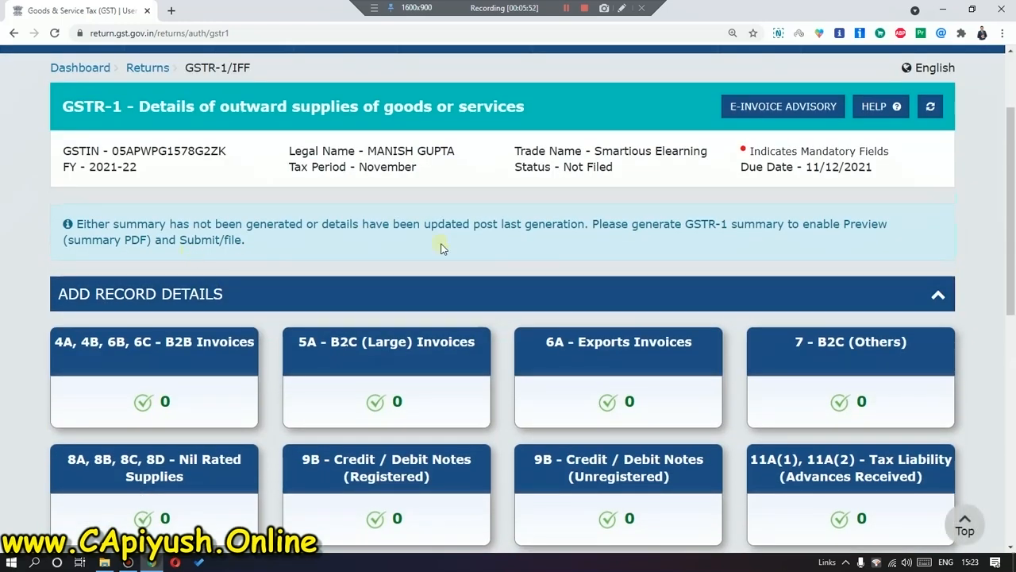
Recheck the empty B2B Invoices table, then return to the File Returns dashboard for November.
click(183, 382)
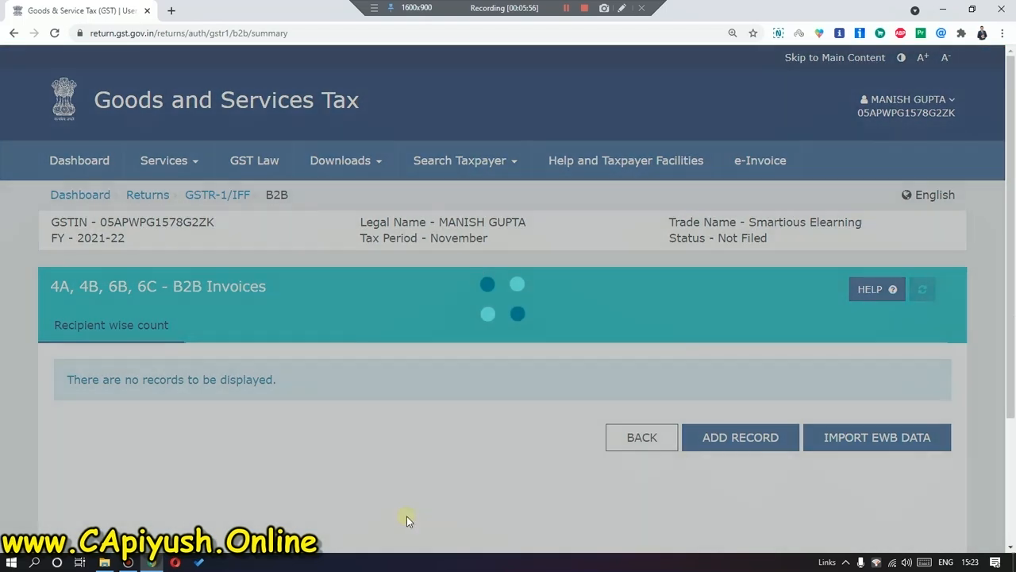
scroll(391, 407, down, 3)
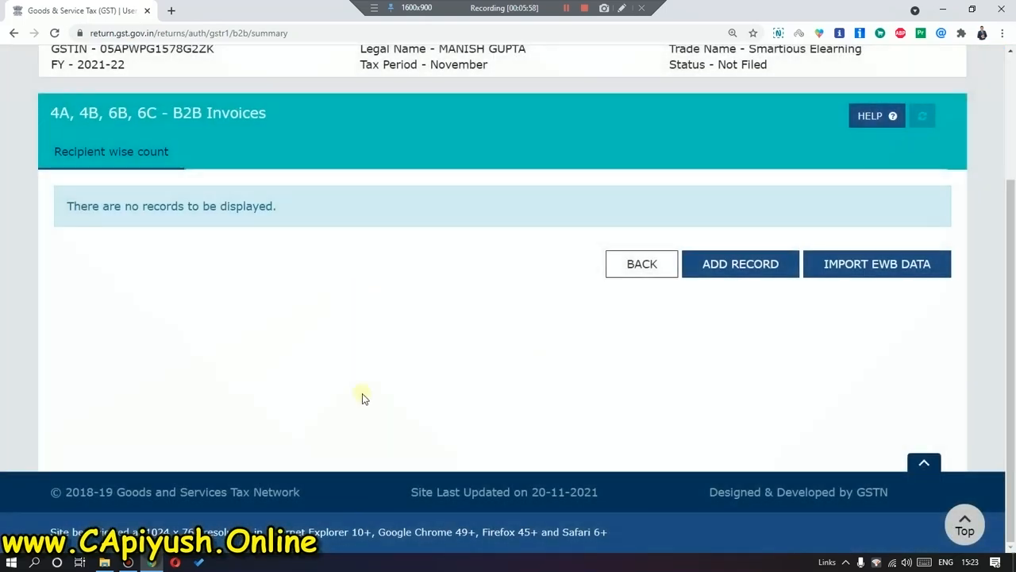
scroll(517, 381, up, 3)
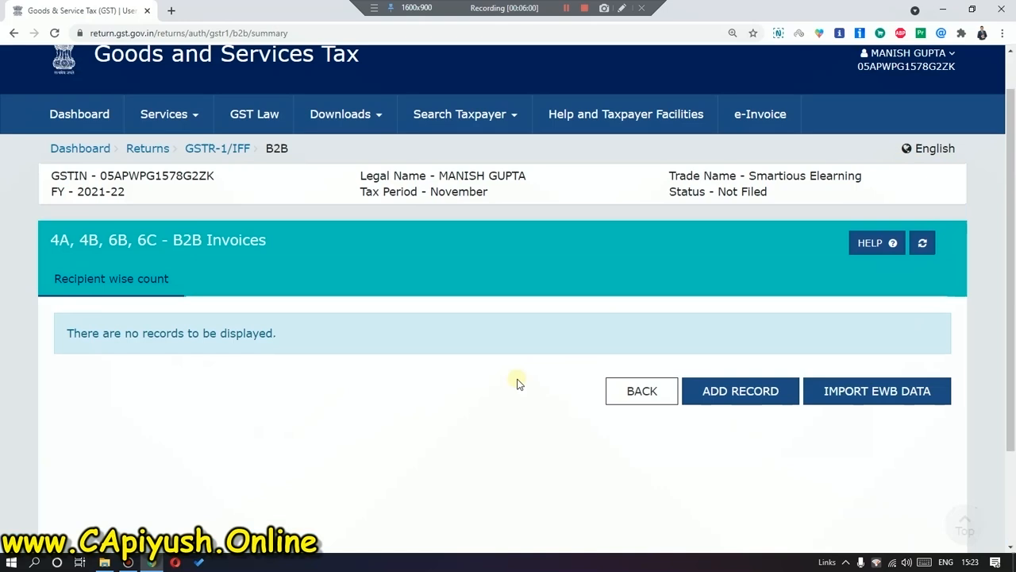
scroll(502, 395, down, 3)
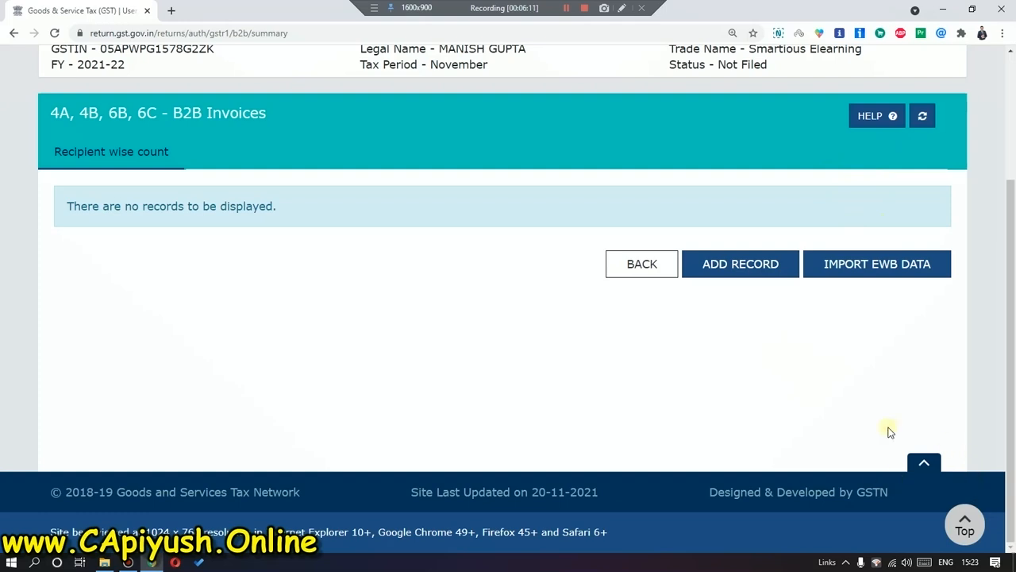
scroll(821, 217, up, 1)
scroll(829, 244, up, 1)
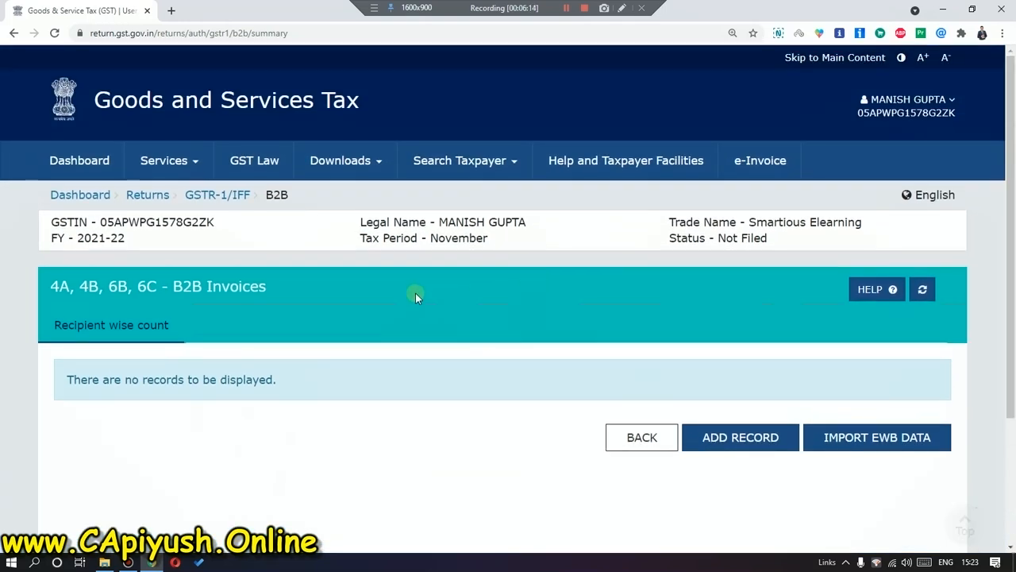
click(140, 195)
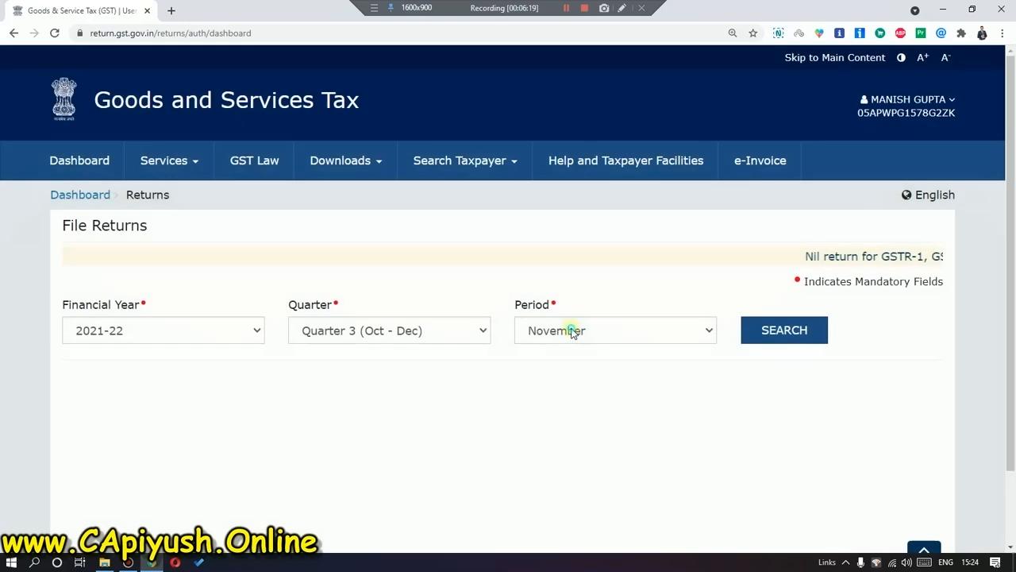
Switch the period to October and view its filed GSTR-1, showing 27 B2C (Others) records.
click(572, 330)
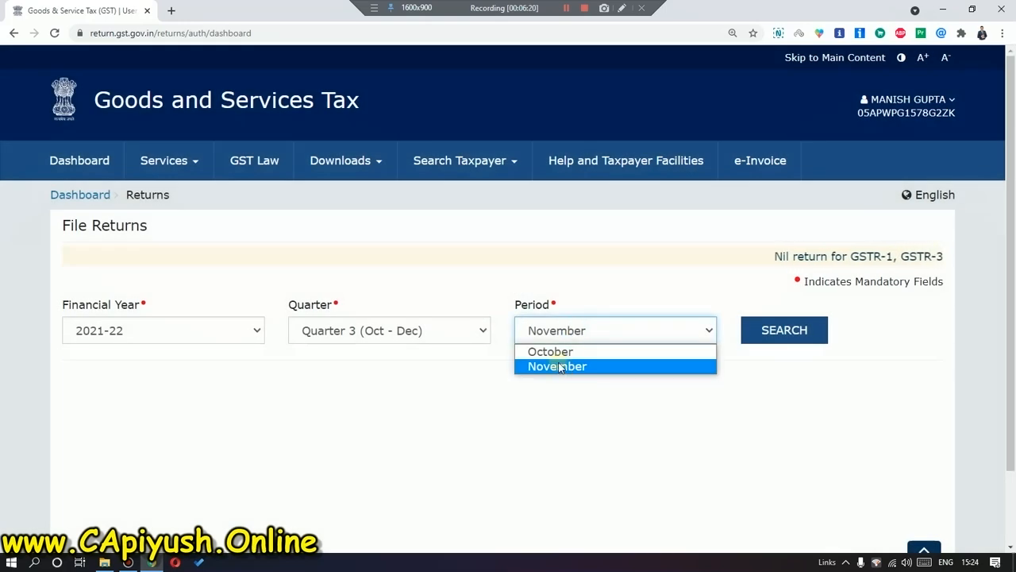
click(558, 357)
click(781, 336)
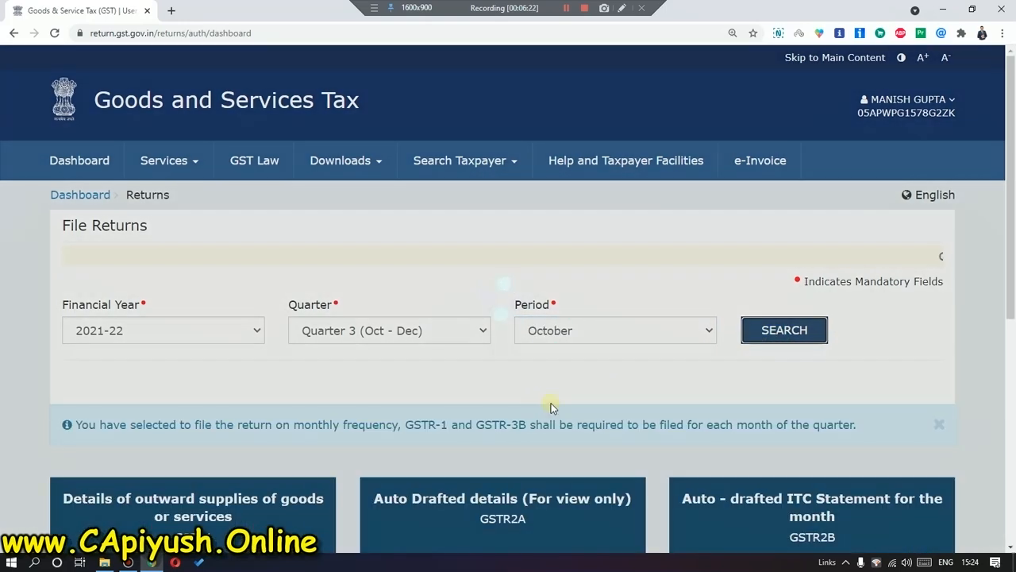
scroll(512, 400, down, 3)
scroll(512, 399, down, 1)
click(139, 304)
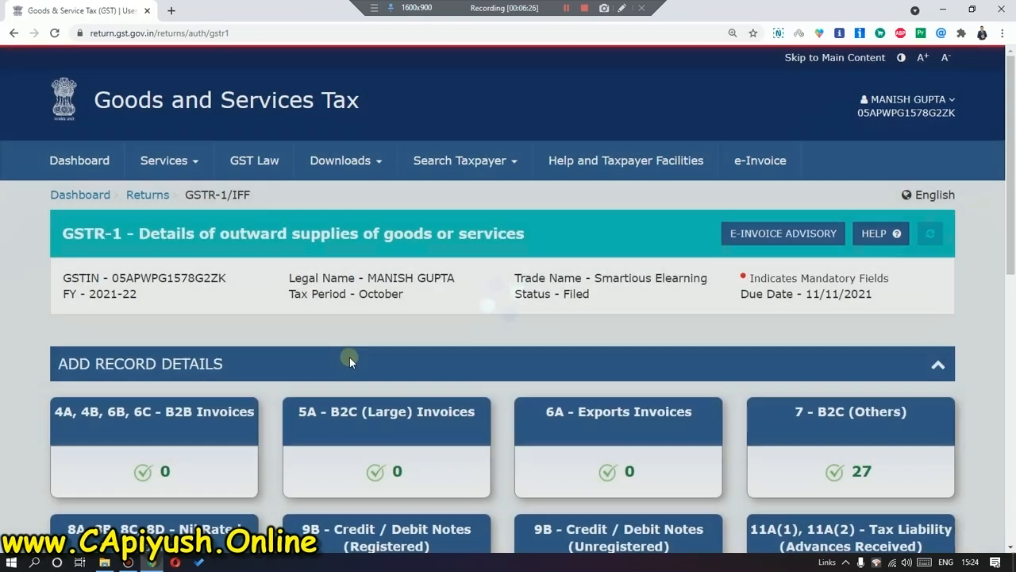
scroll(350, 362, down, 3)
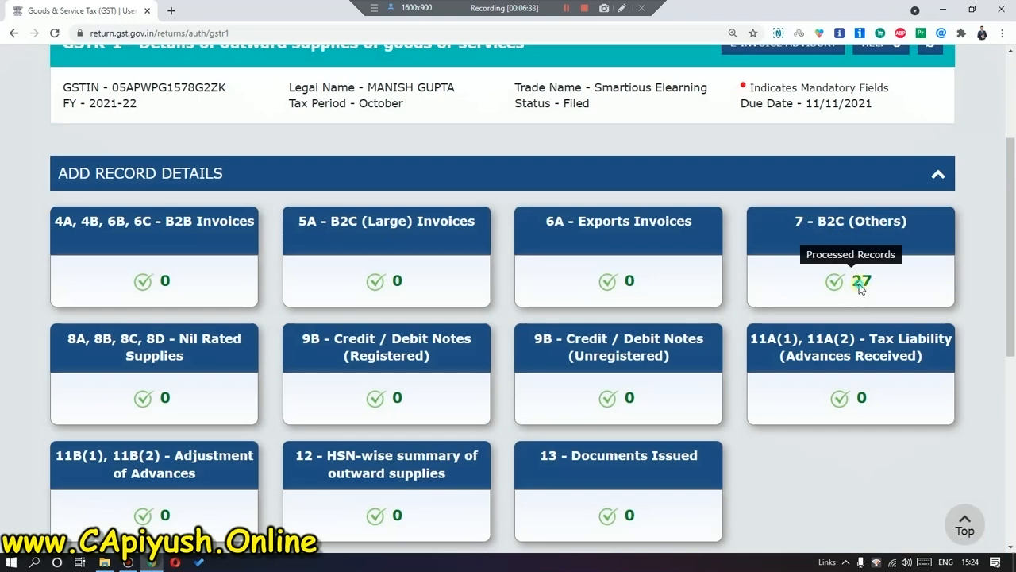
Open October's 27 B2C (Others) records and list them 50 per page.
click(860, 284)
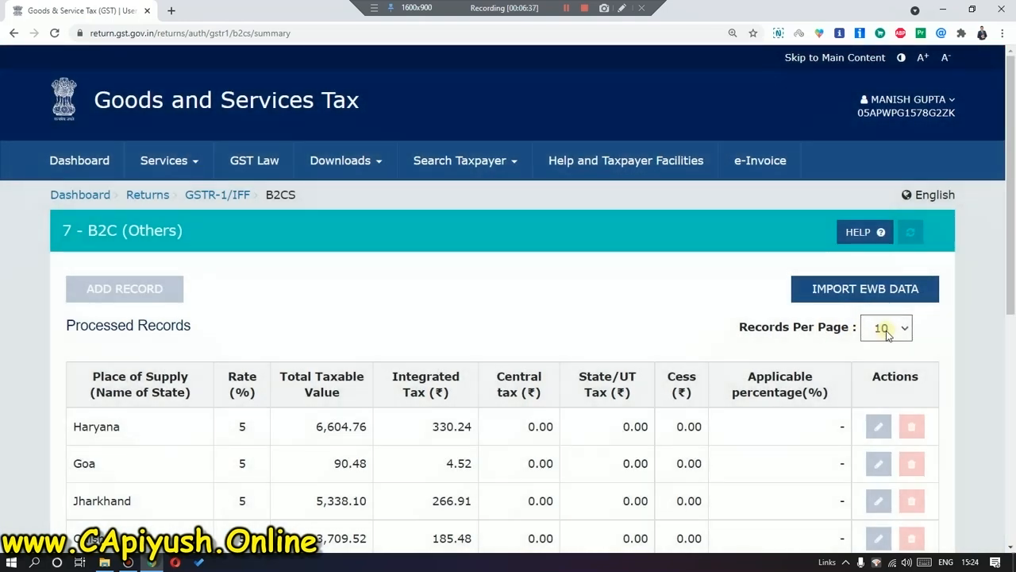
click(886, 334)
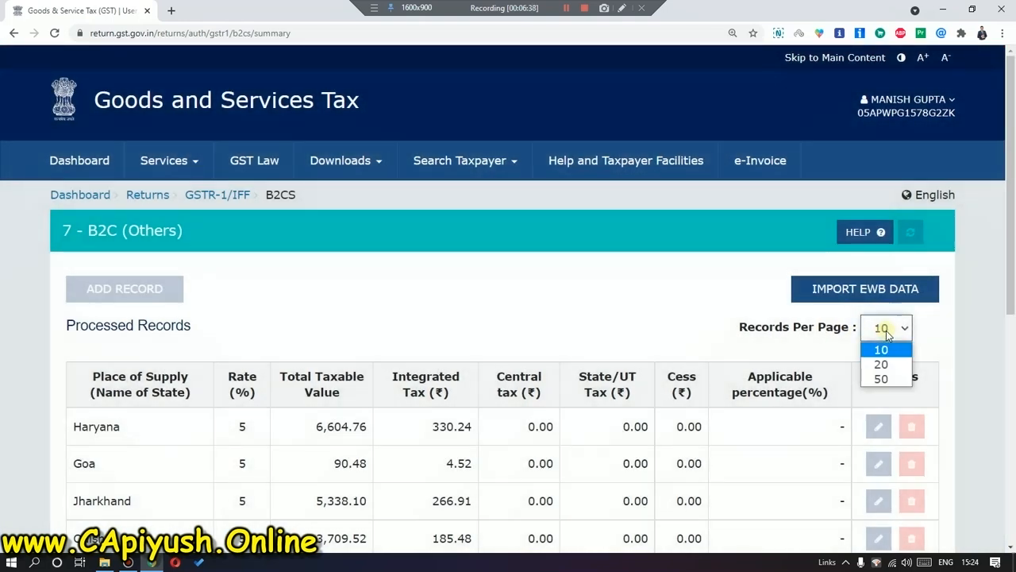
click(887, 334)
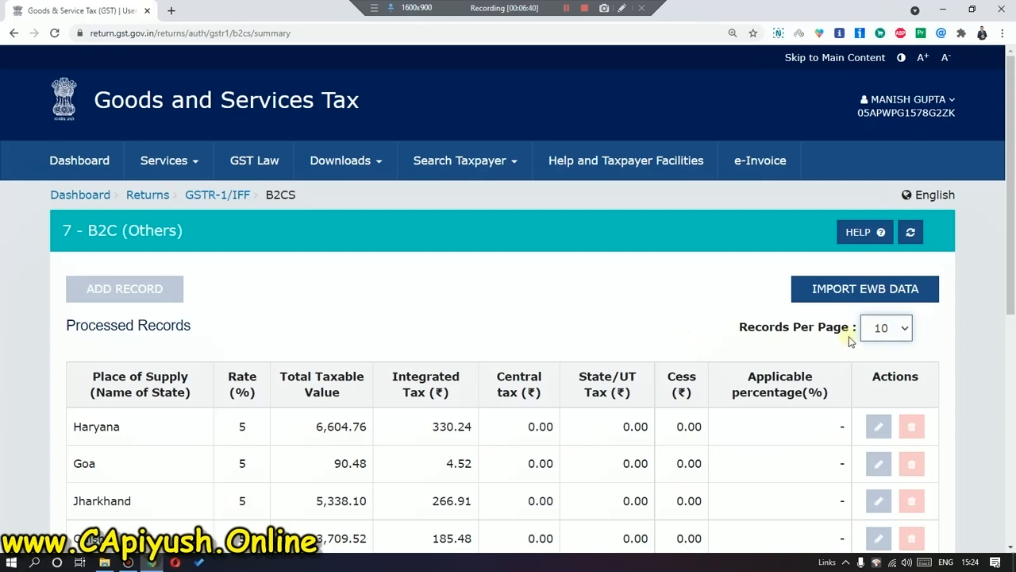
click(882, 337)
click(778, 348)
scroll(785, 350, down, 6)
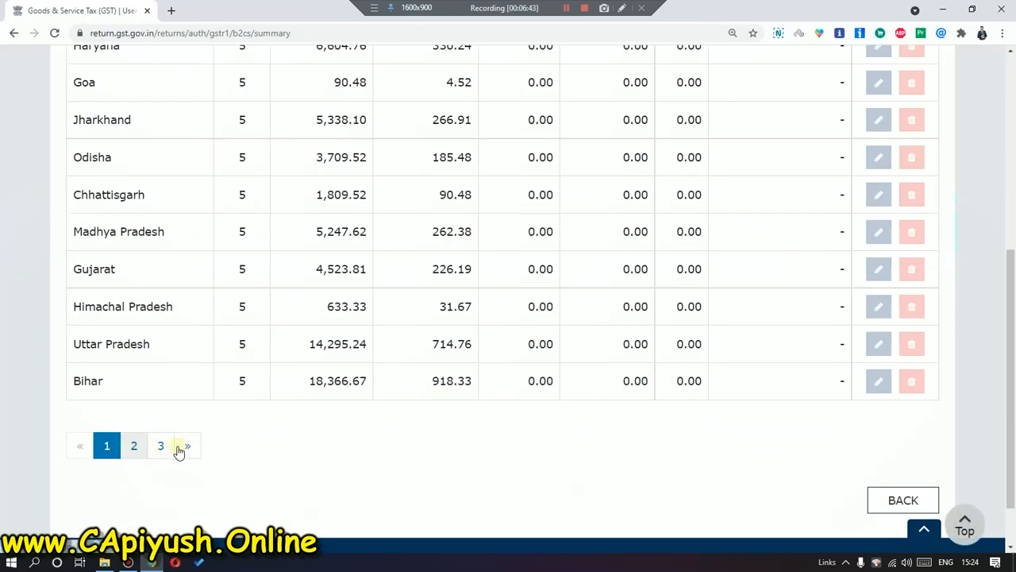
scroll(601, 447, up, 6)
click(887, 264)
click(881, 315)
scroll(347, 390, down, 15)
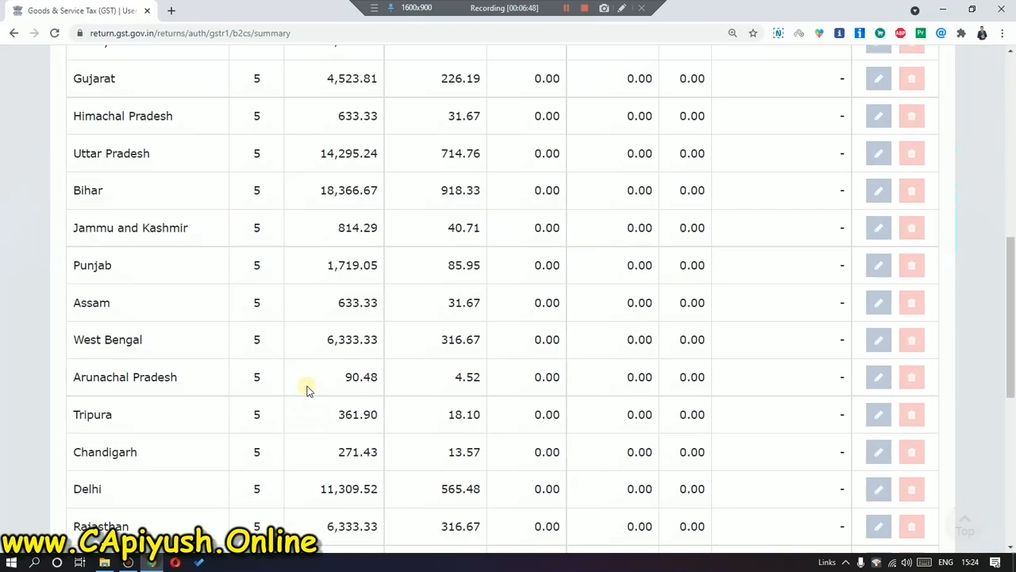
scroll(615, 401, up, 10)
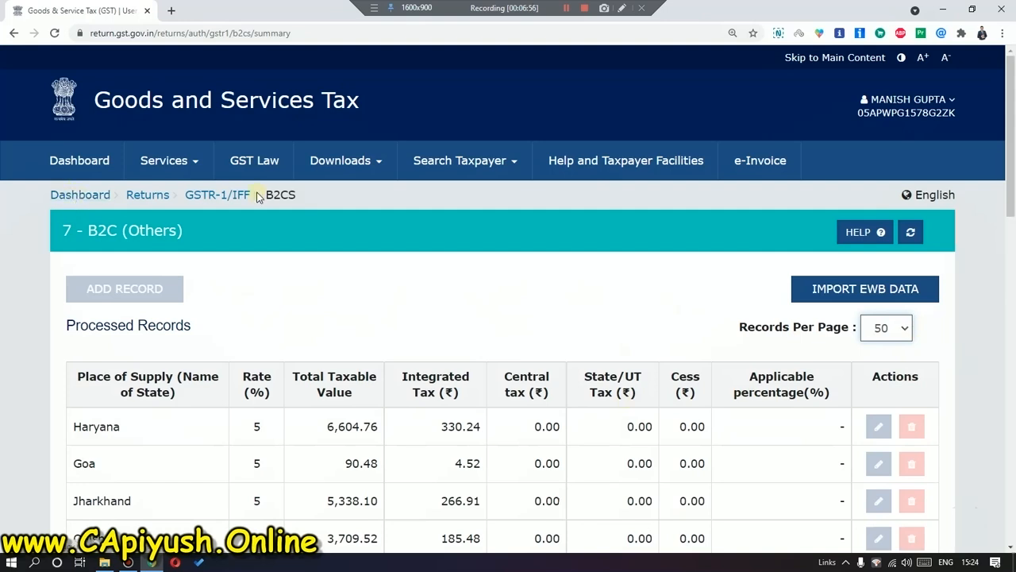
Leave October's B2C records through the GSTR-1/IFF summary and return to the File Returns page for November.
click(217, 199)
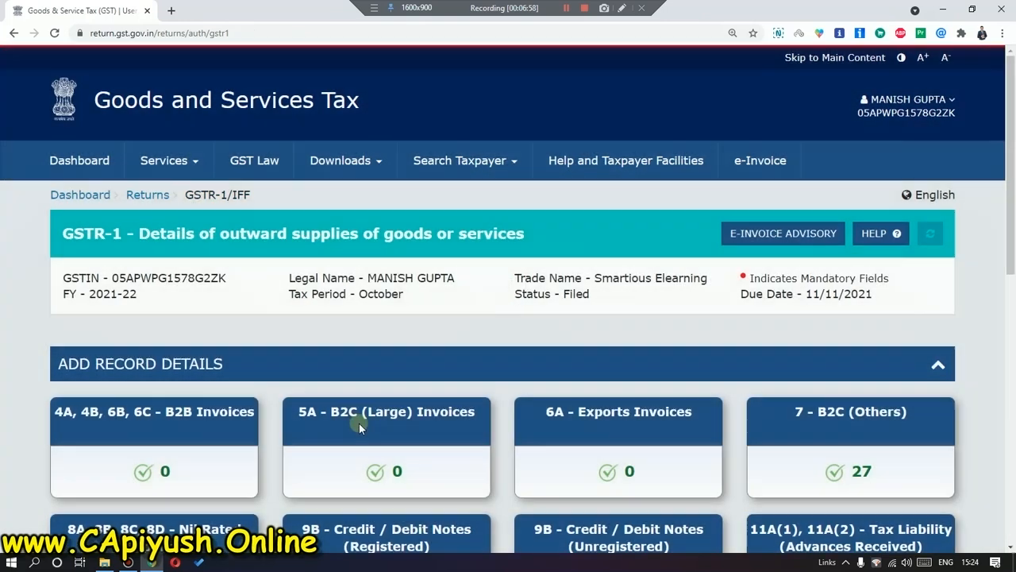
scroll(359, 424, down, 1)
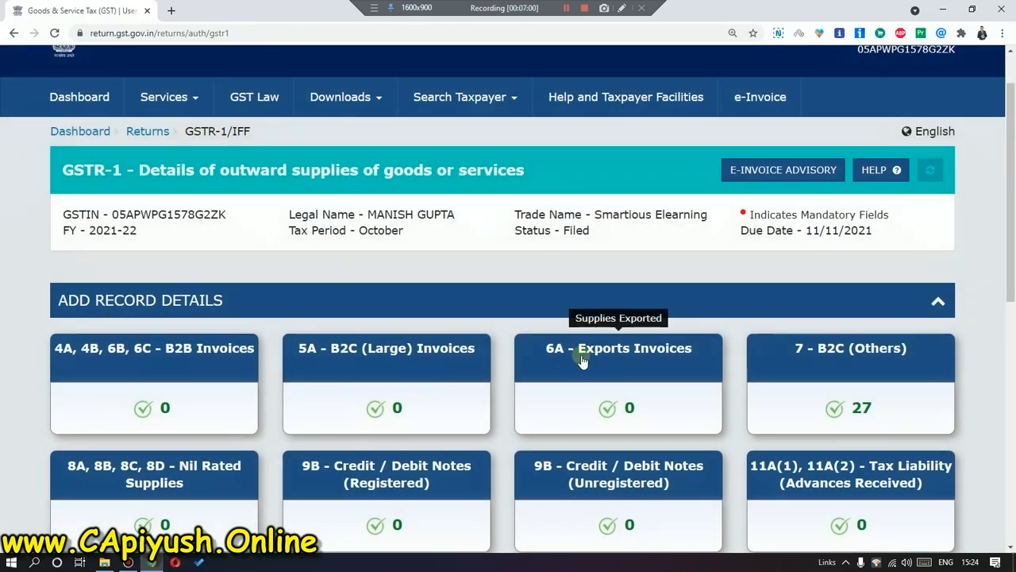
scroll(665, 333, down, 4)
scroll(665, 334, down, 5)
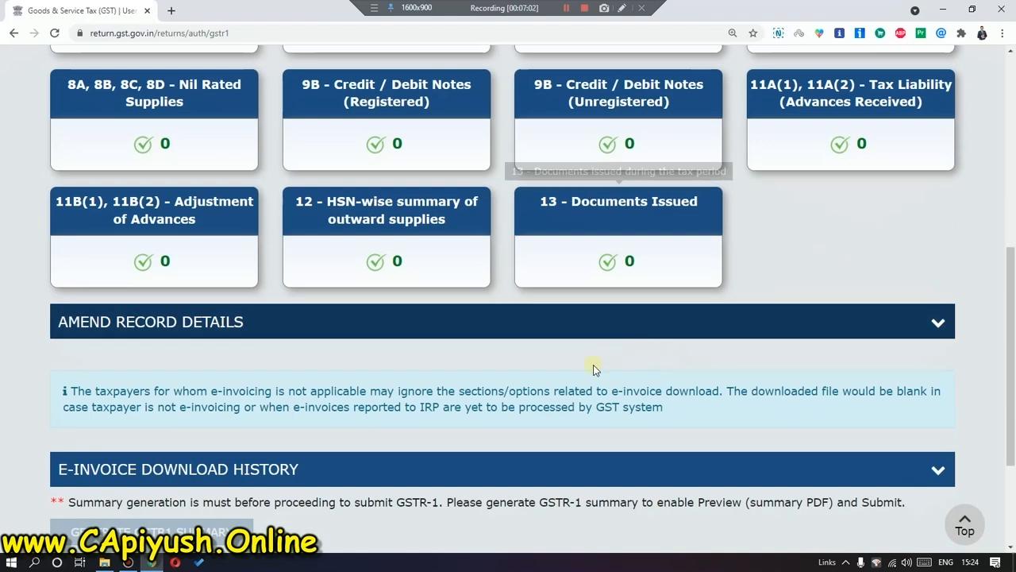
scroll(250, 376, down, 1)
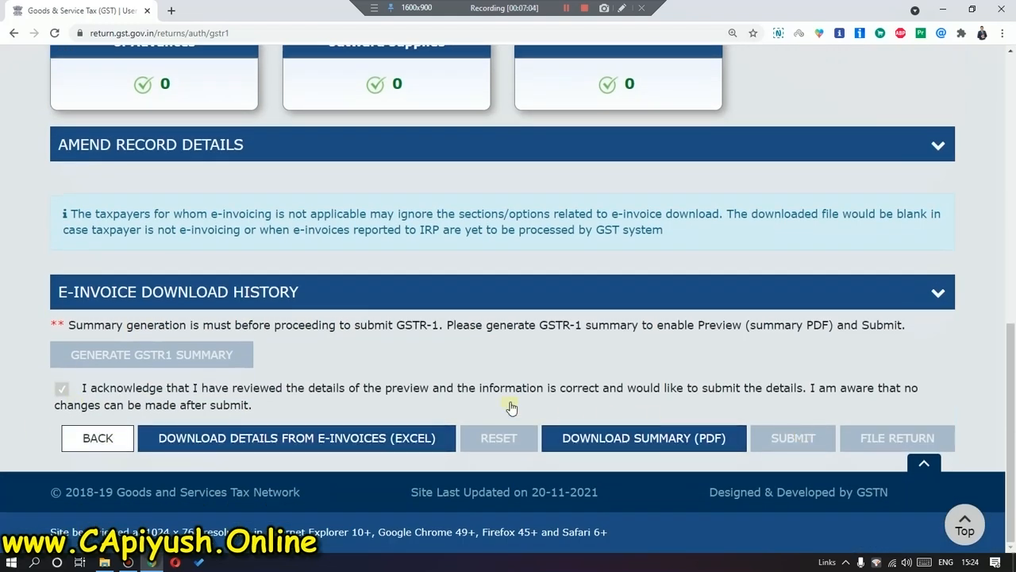
click(103, 443)
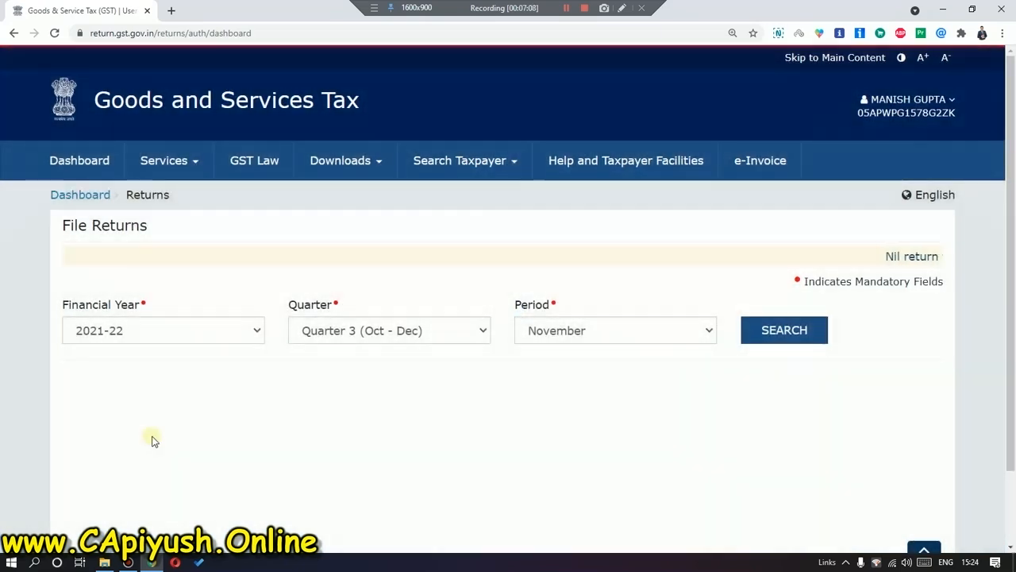
scroll(230, 441, down, 1)
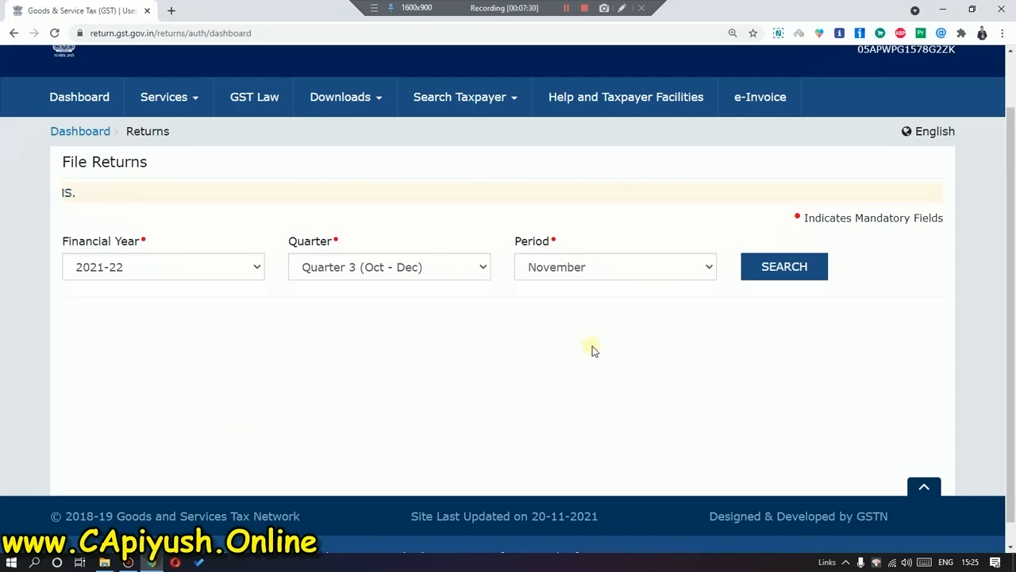
Load November 2021-22 returns and prepare GSTR-1 online, confirming every record table shows zero.
click(784, 267)
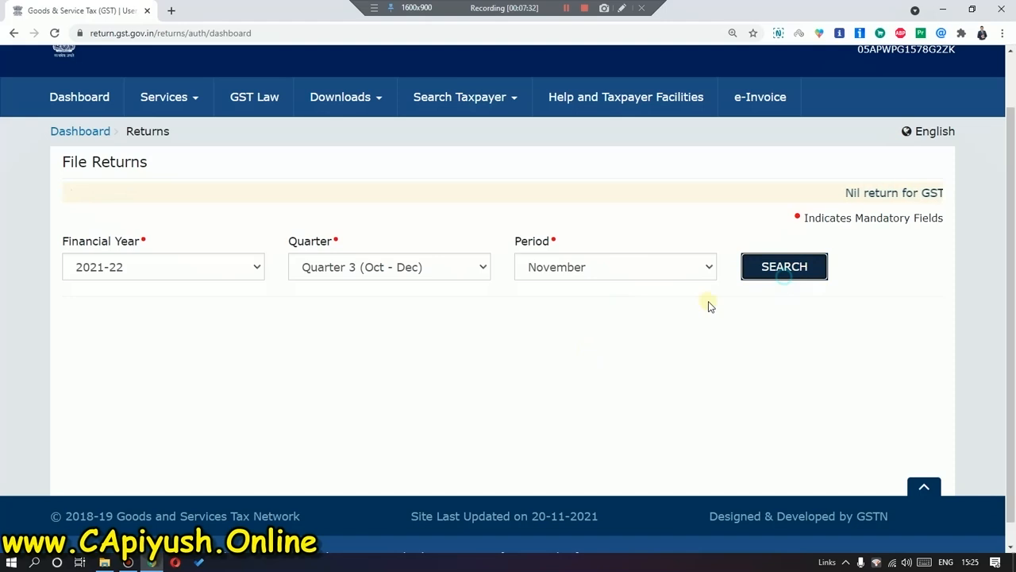
scroll(197, 410, down, 2)
click(120, 427)
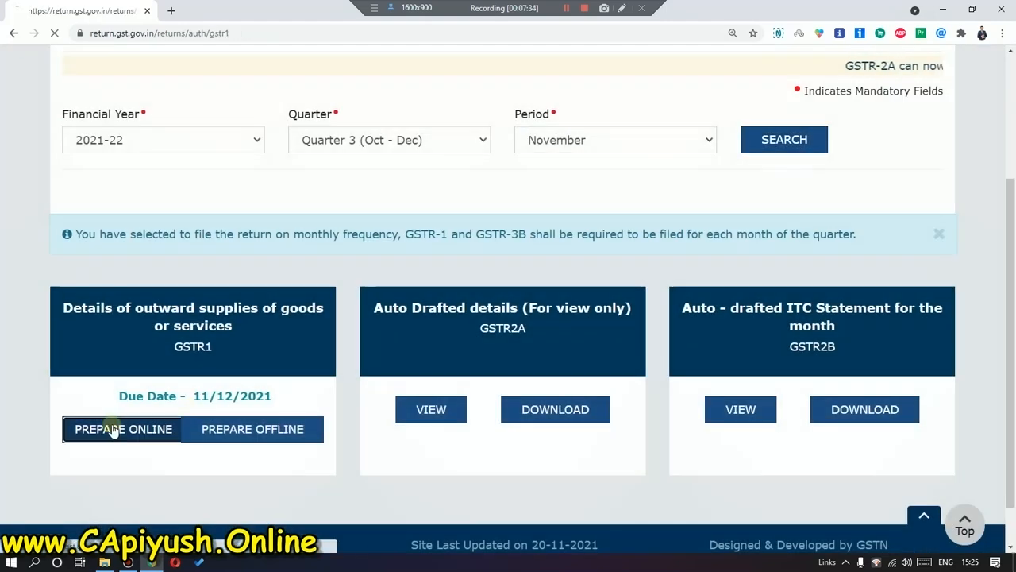
scroll(335, 335, down, 3)
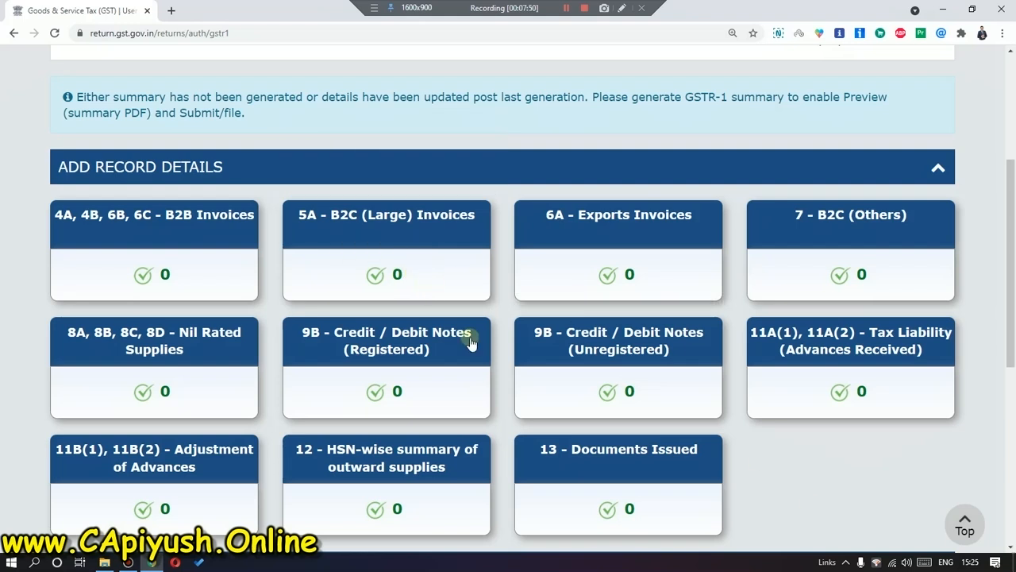
scroll(587, 366, up, 3)
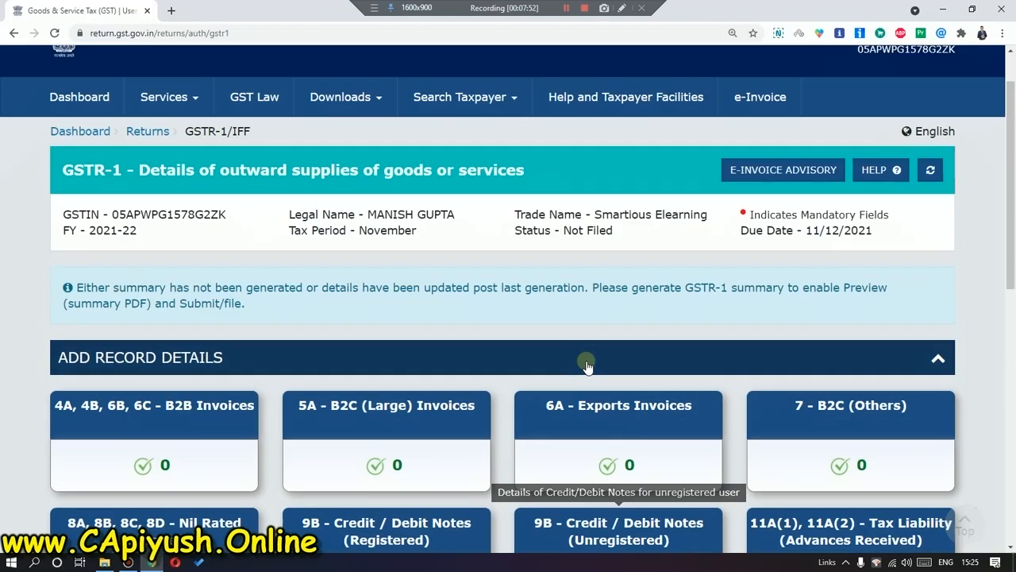